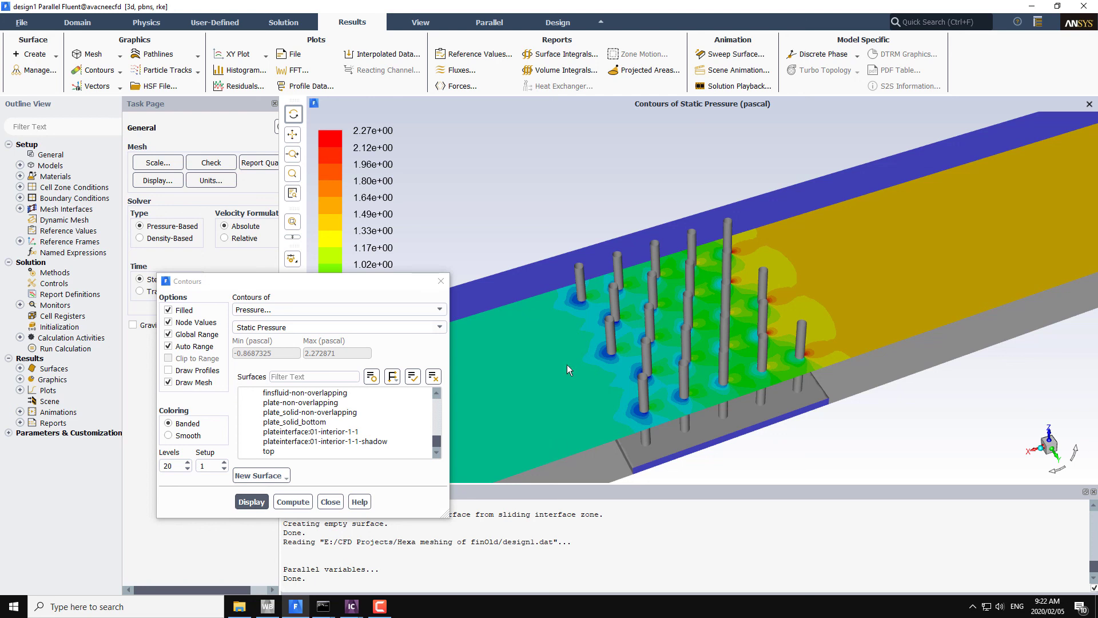
Step: Orbit and zoom around the static pressure contours on the pin-fin array from several angles
left_click_drag(662, 307, 621, 232)
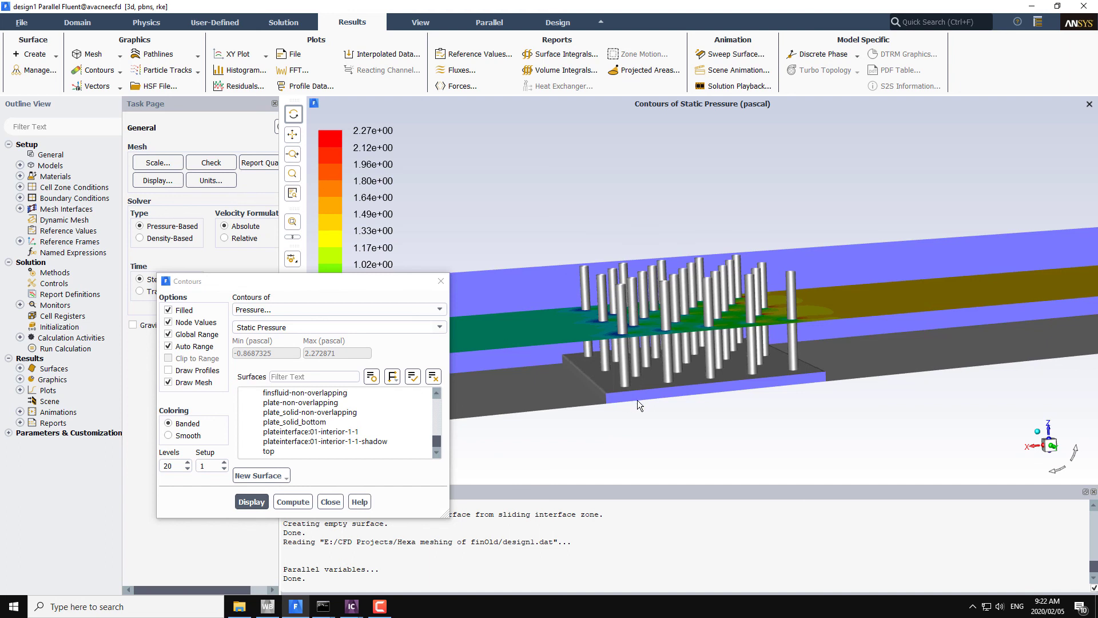
left_click_drag(637, 399, 599, 350)
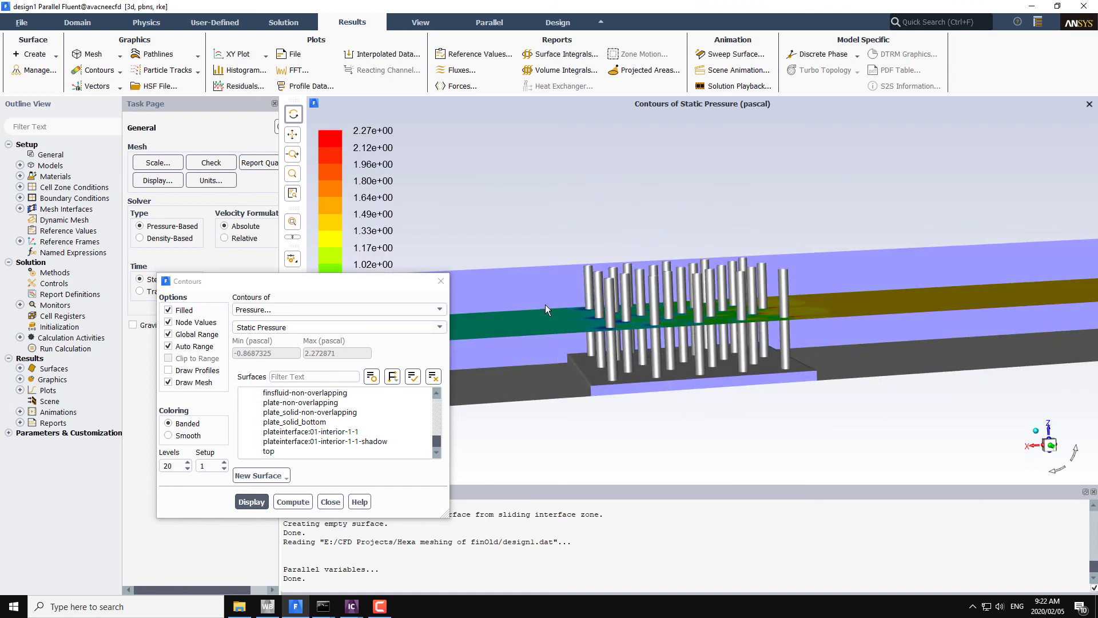
left_click_drag(599, 311, 844, 306)
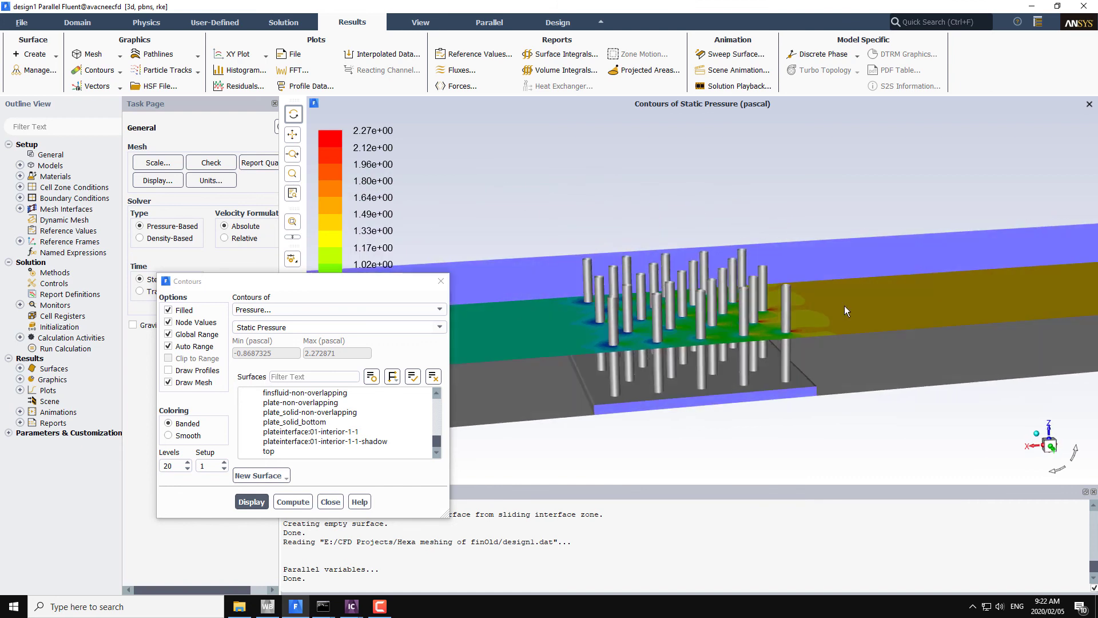
middle_click_drag(636, 341, 565, 276)
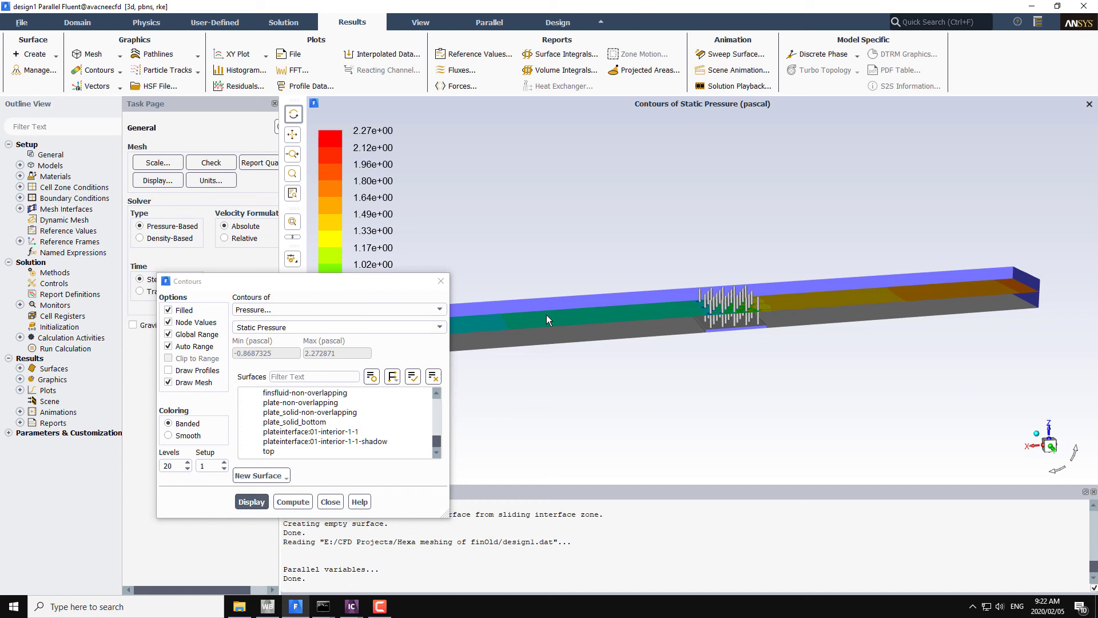
middle_click_drag(655, 242, 812, 349)
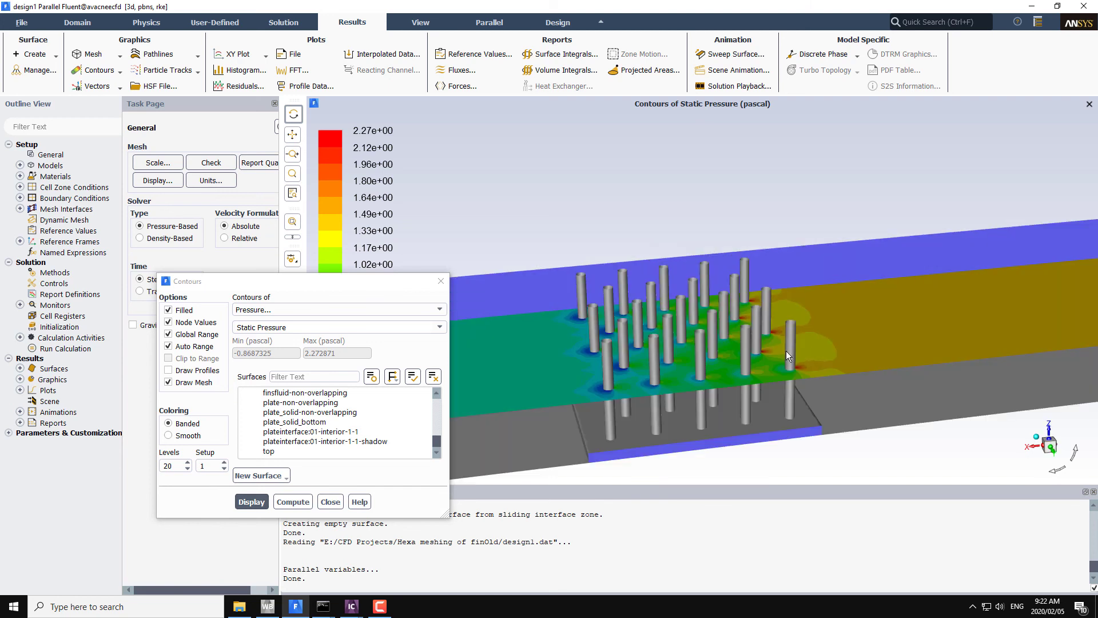
left_click_drag(811, 289, 822, 318)
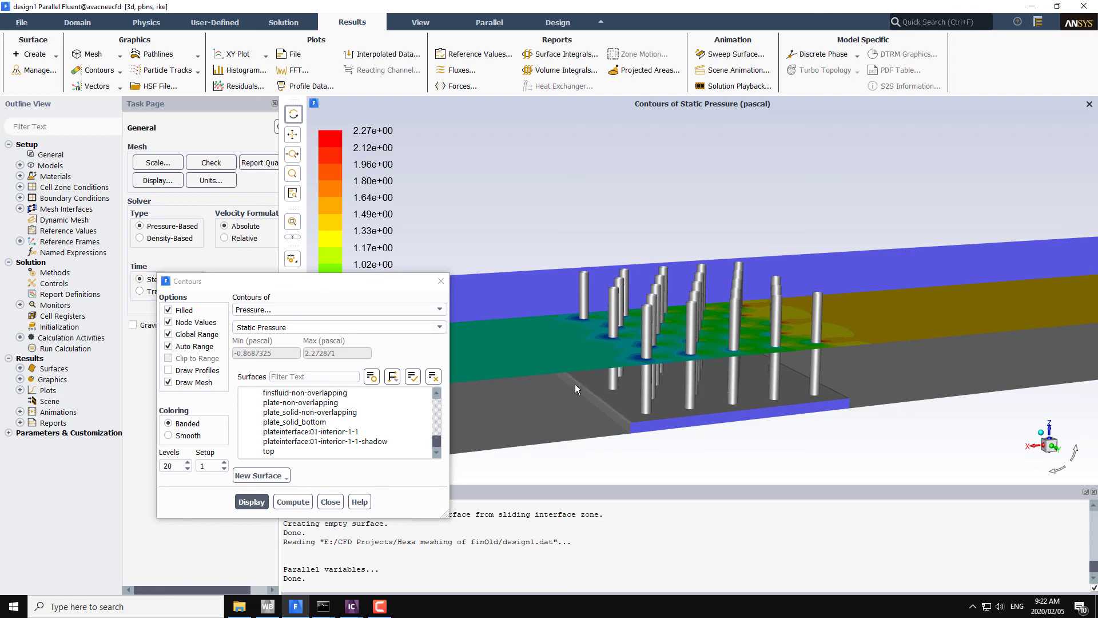
Step: Bring up the Design 1_Fluid mesh in ICEM CFD and rotate it to show more pins
left_click(301, 611)
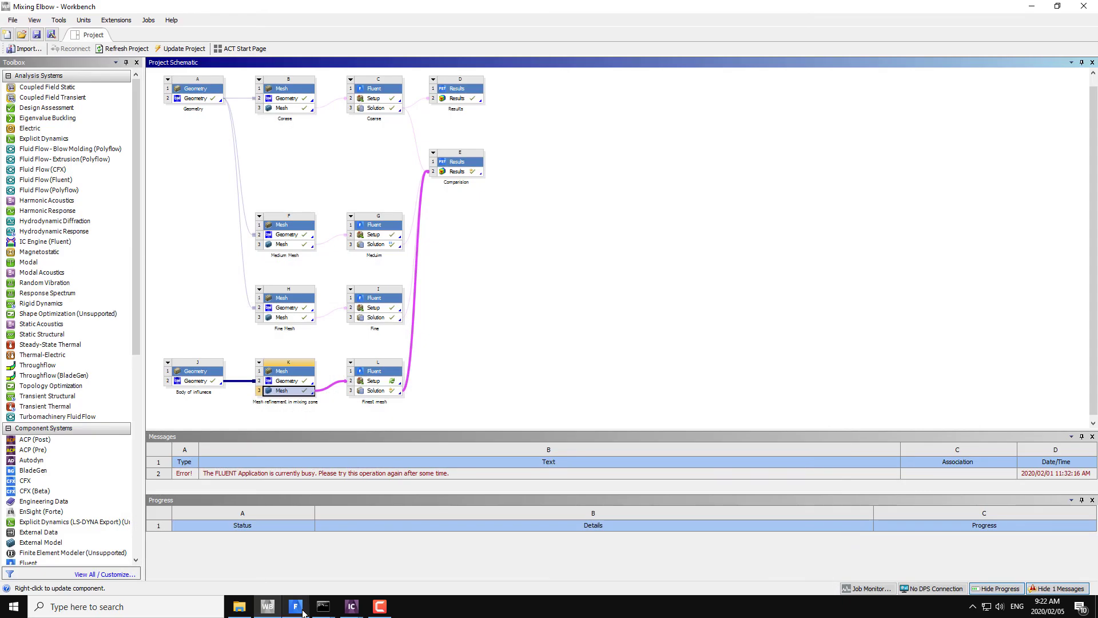
mouse_move(351, 606)
left_click(197, 564)
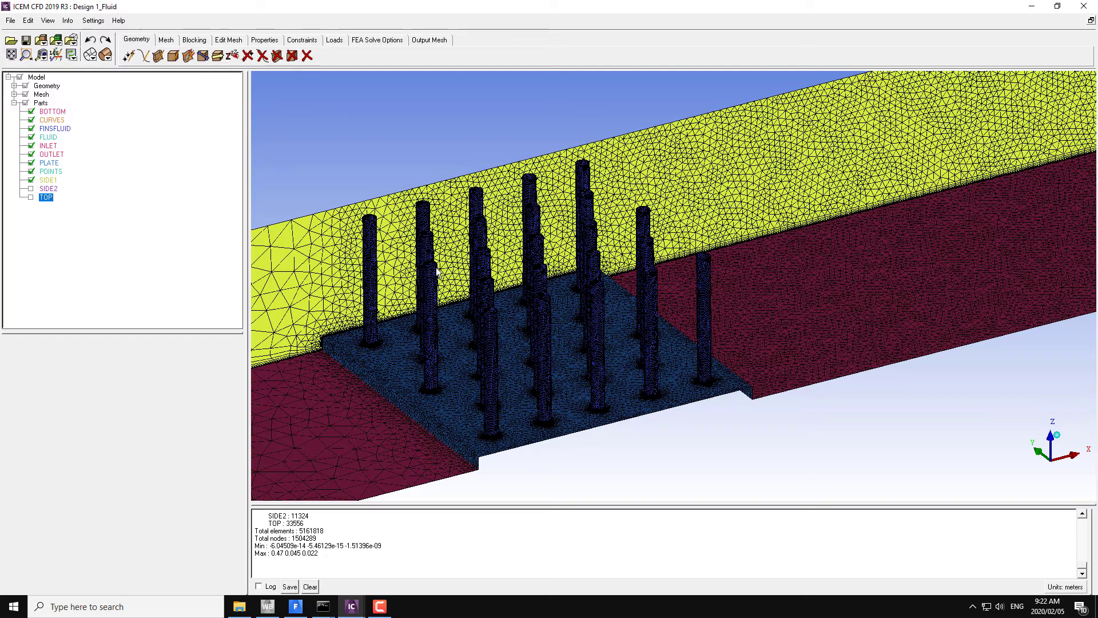
left_click_drag(548, 293, 393, 266)
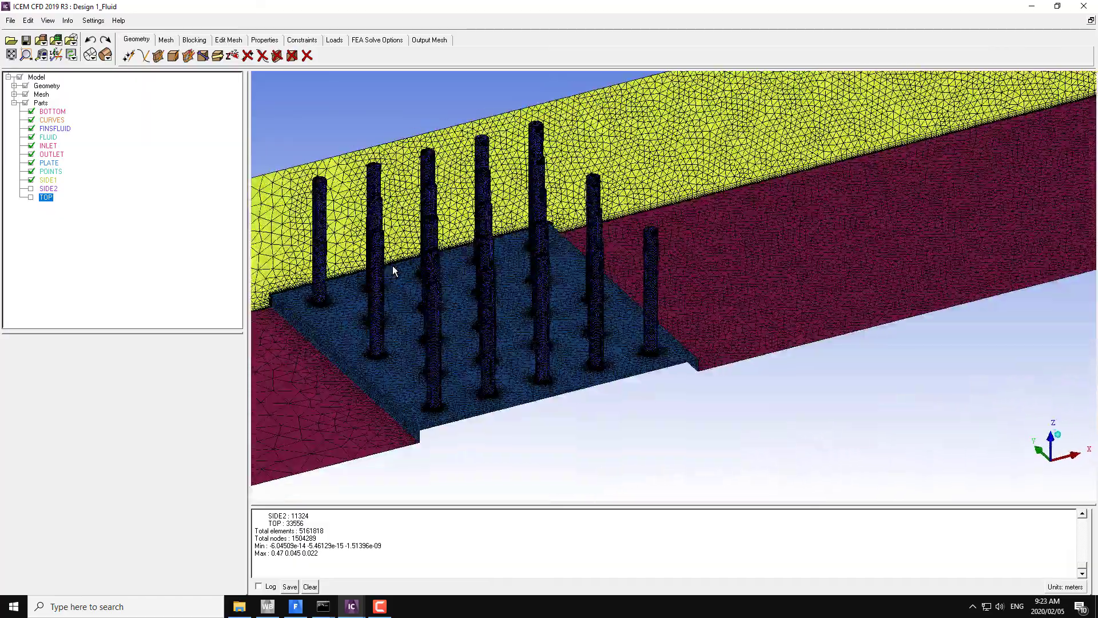
Step: Switch to the Design 2_Fluid mesh and inspect its hemisphere-capped pins and plate step edge
left_click(295, 606)
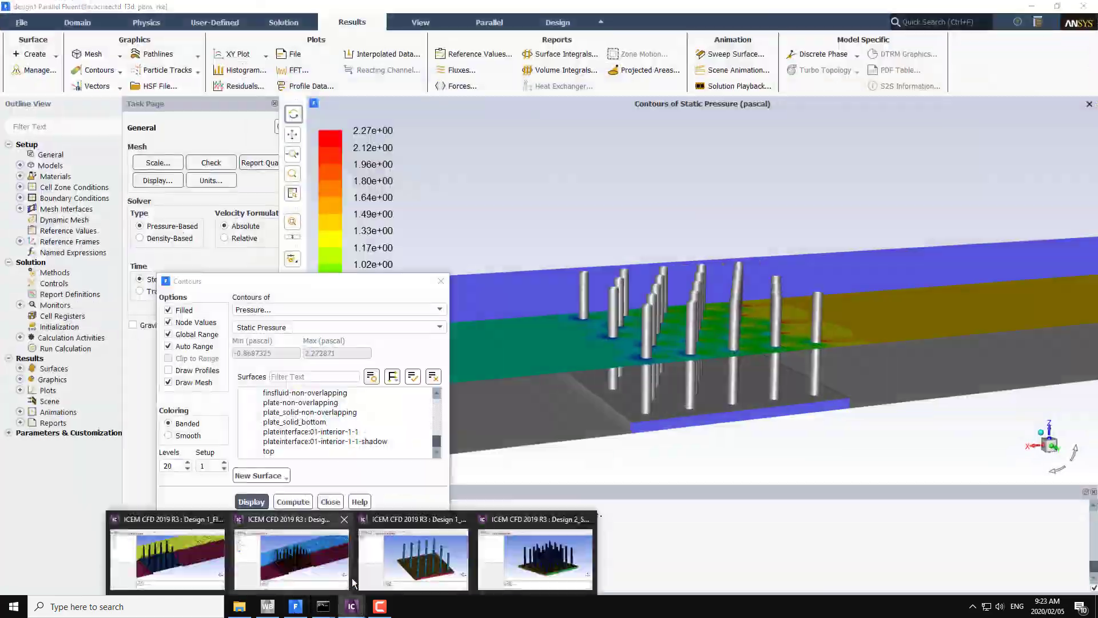
left_click(350, 578)
left_click_drag(523, 343, 577, 227)
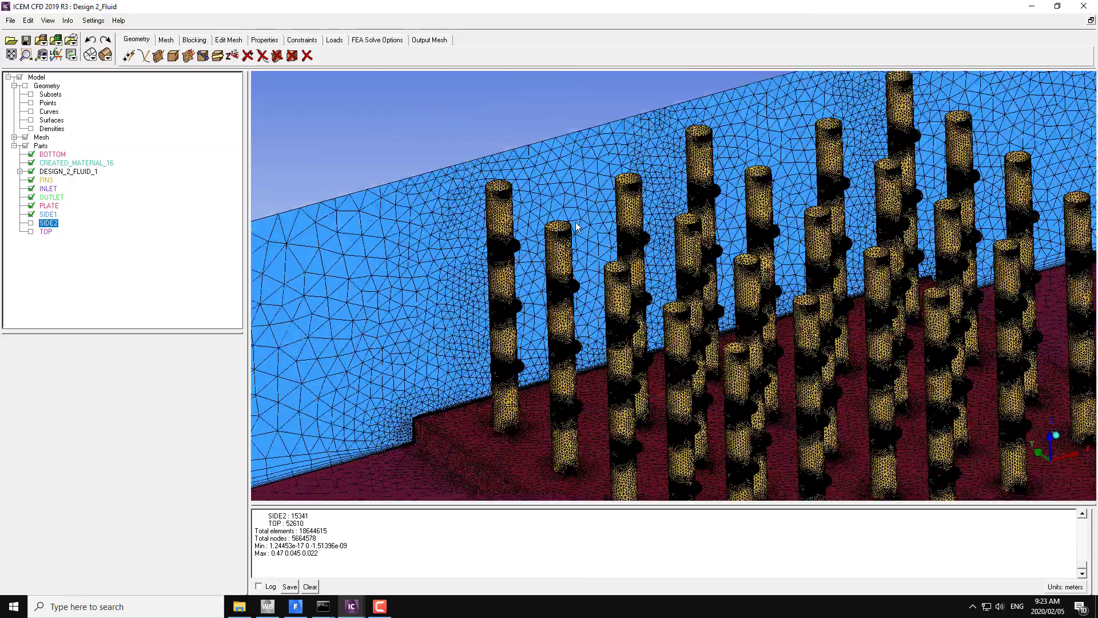
scroll(576, 227, "up", 5)
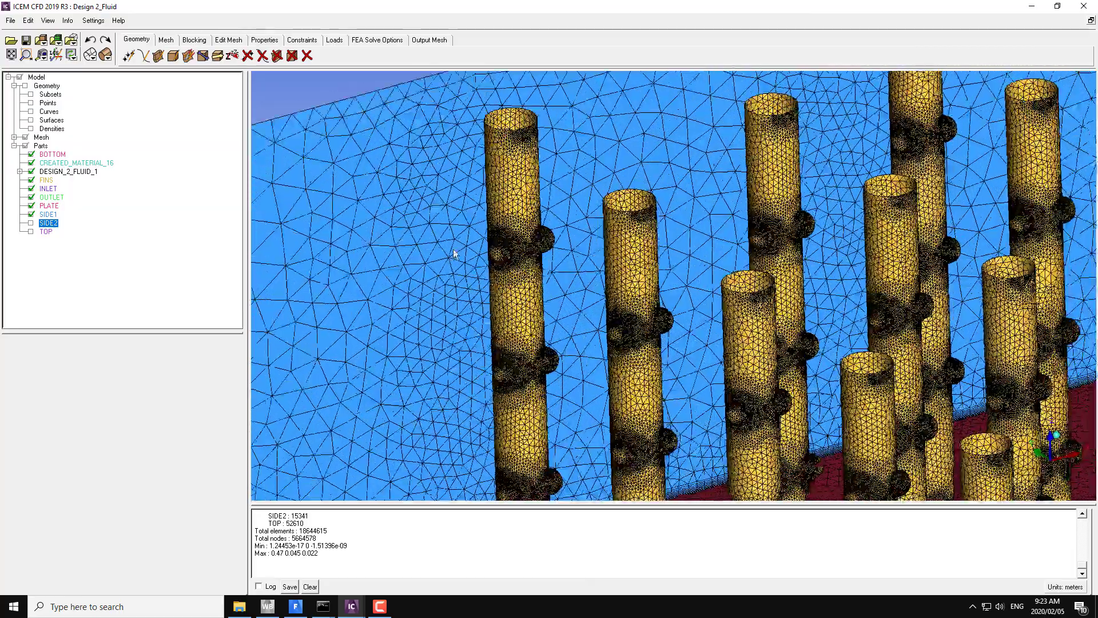
left_click_drag(454, 254, 537, 262)
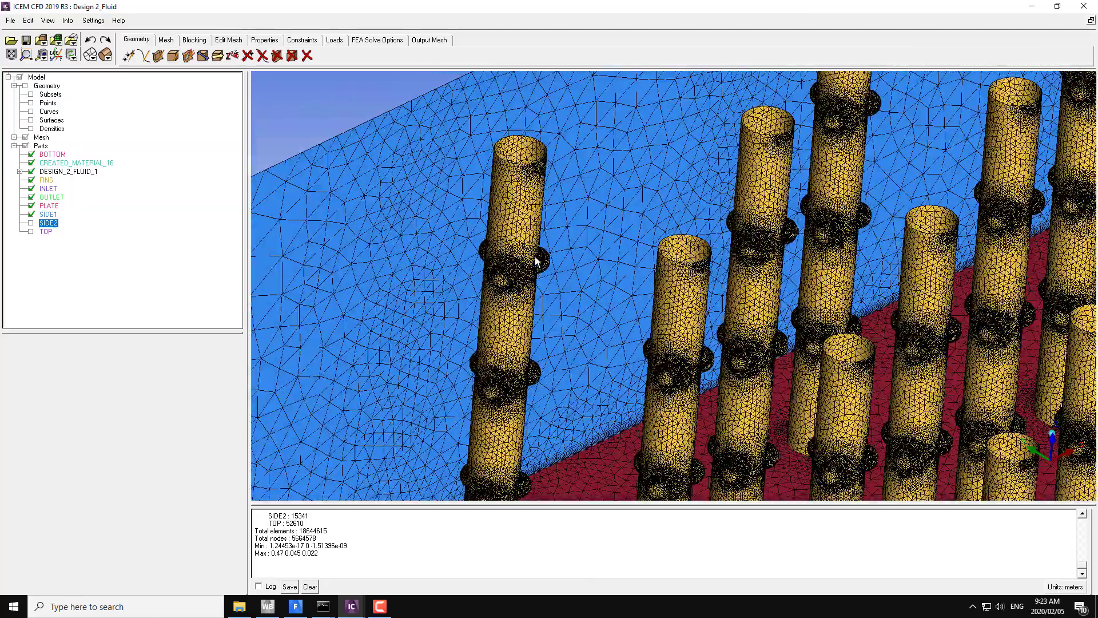
scroll(535, 266, "up", 5)
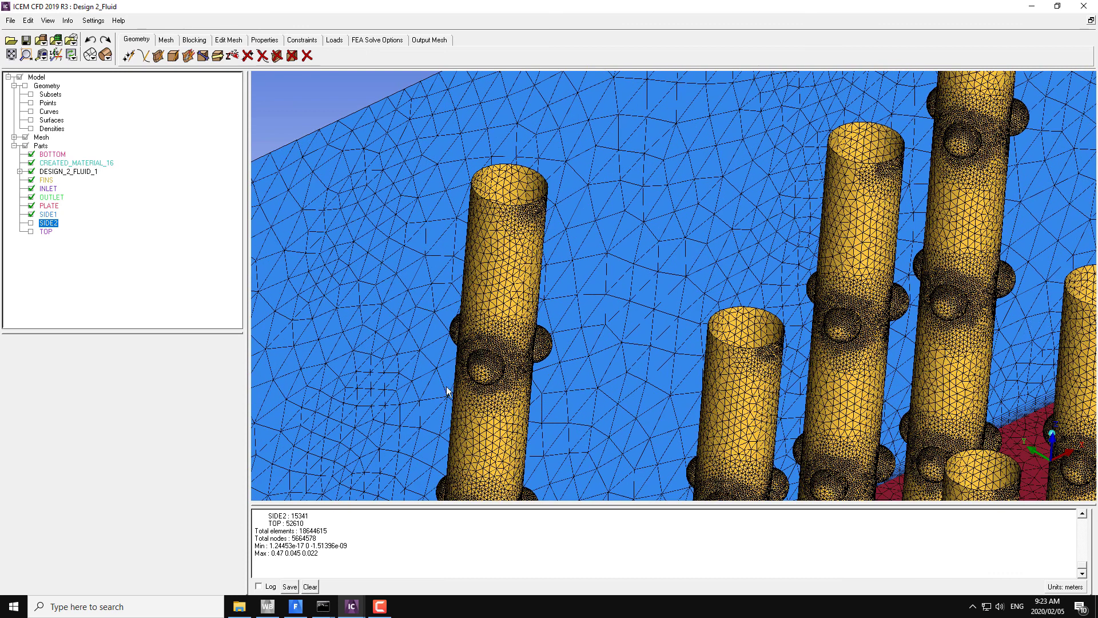
middle_click_drag(500, 378, 478, 275)
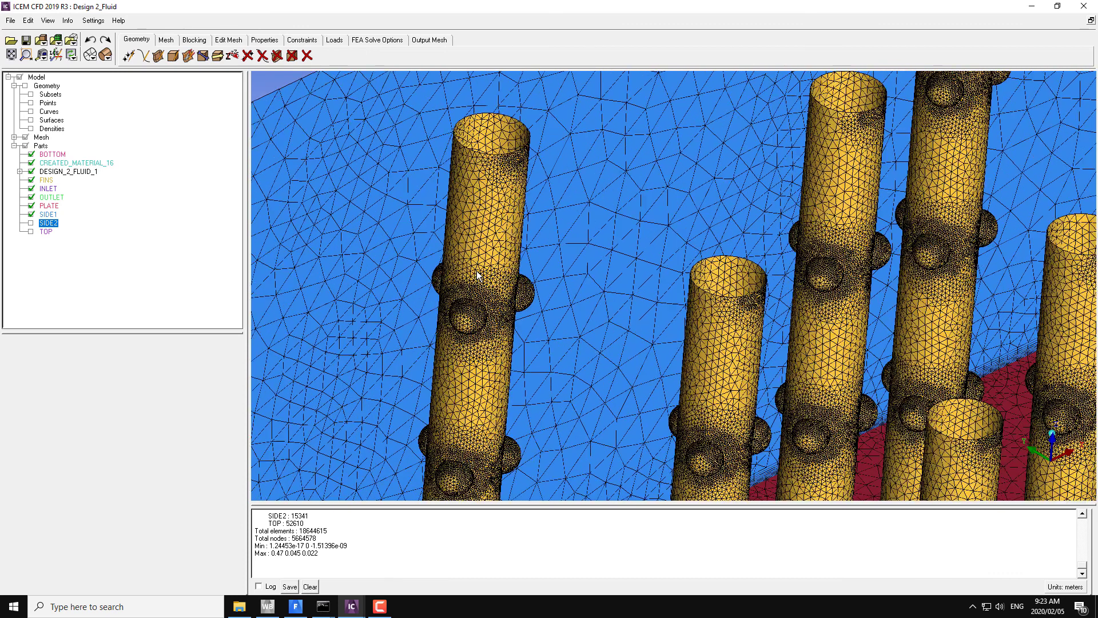
left_click_drag(578, 309, 561, 235)
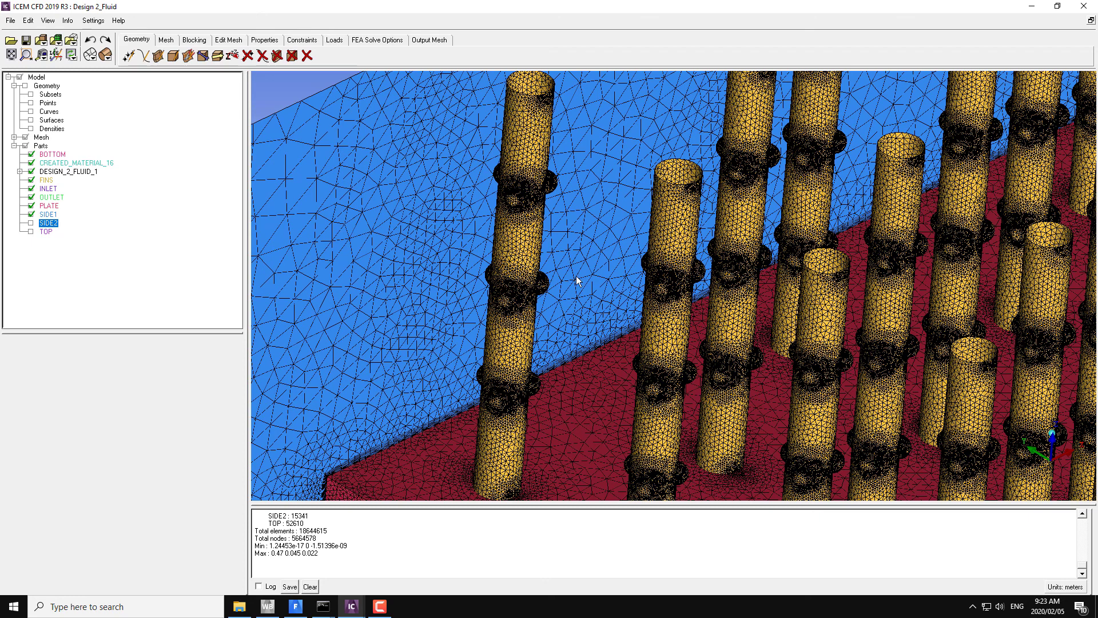
left_click_drag(548, 237, 522, 287)
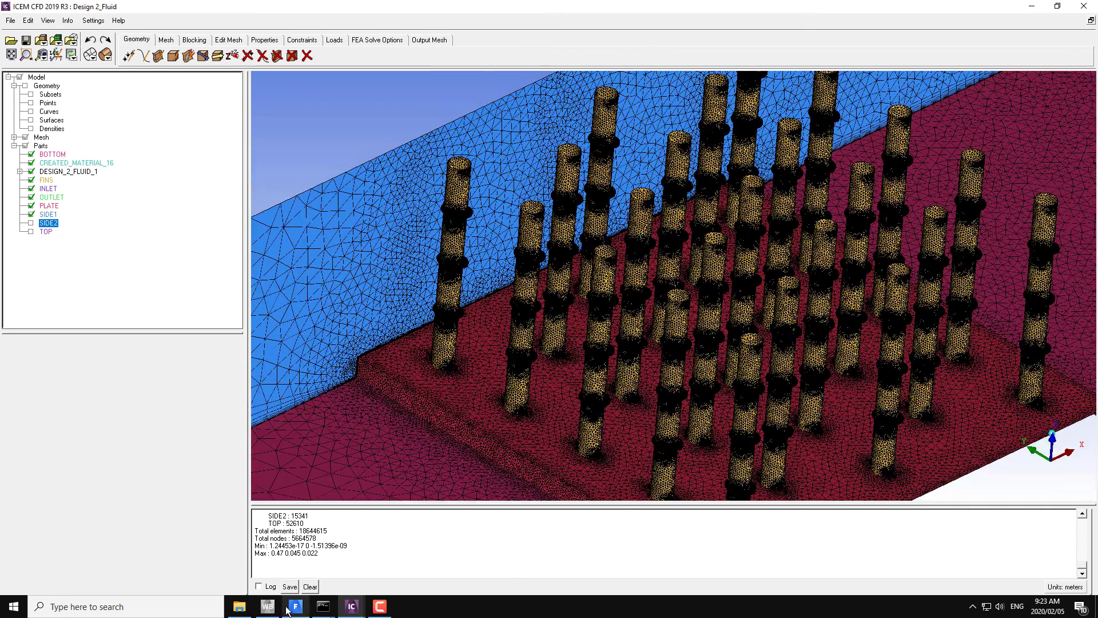
left_click(294, 609)
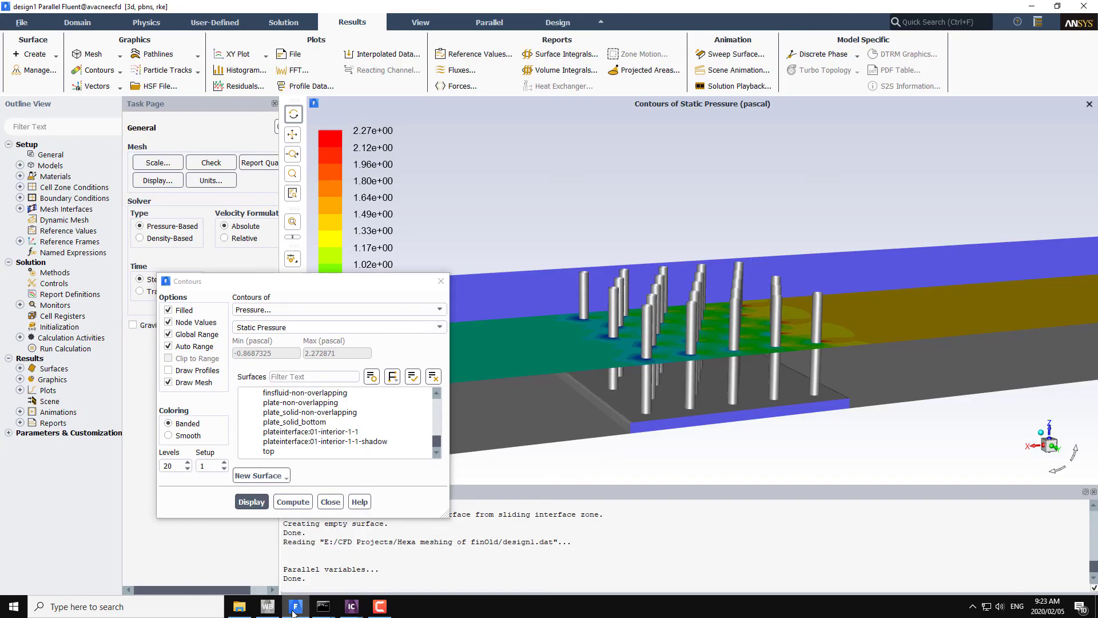
left_click_drag(591, 227, 622, 301)
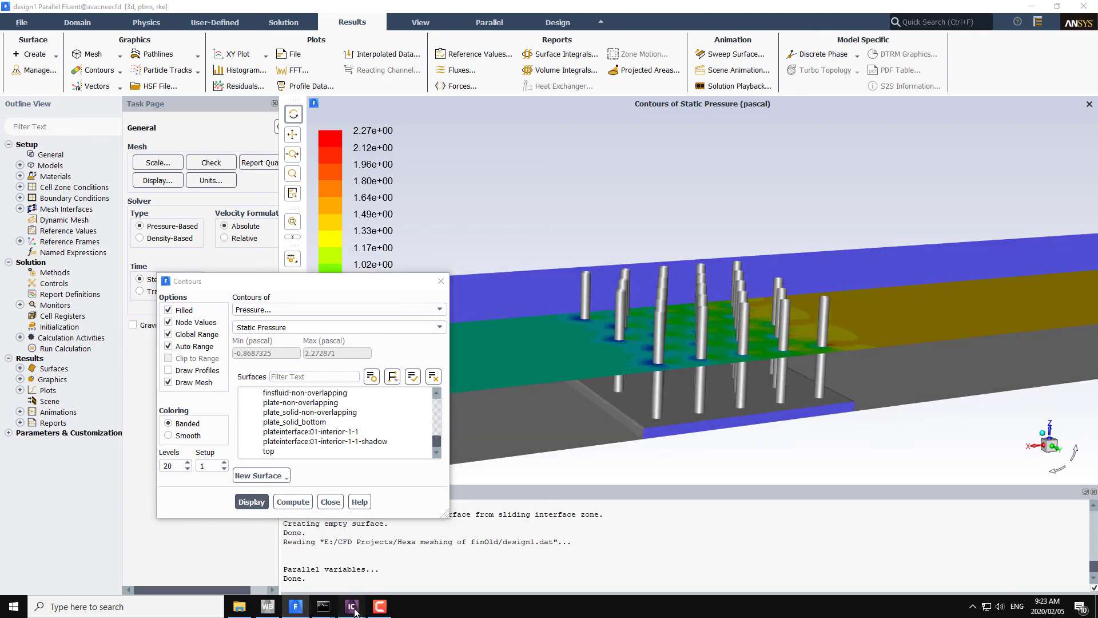
left_click(354, 610)
left_click(380, 573)
left_click_drag(525, 342, 506, 366)
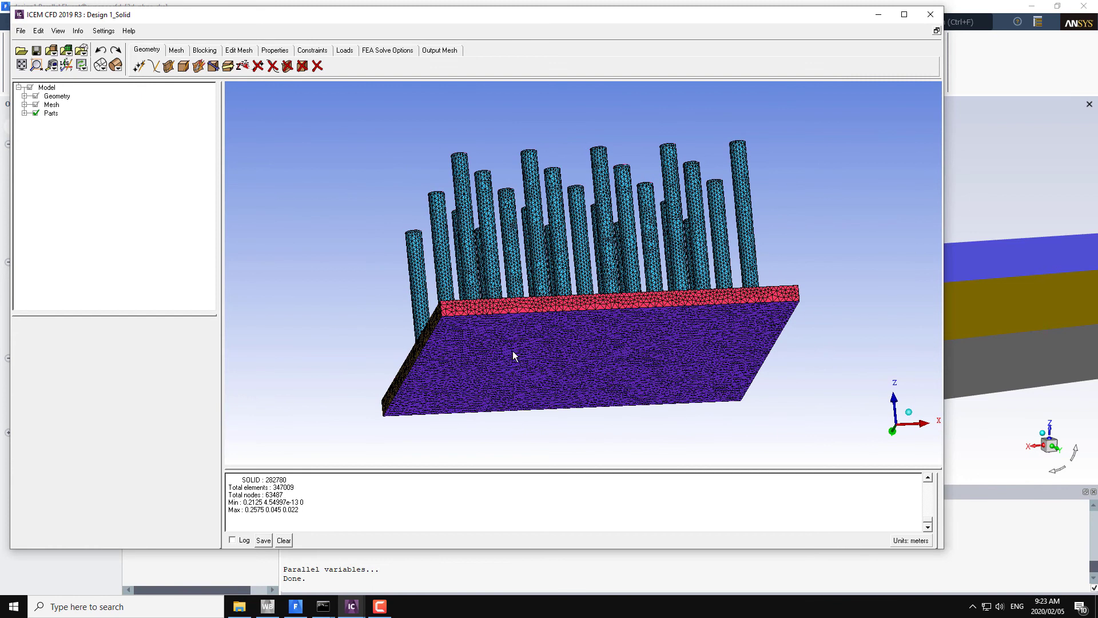
left_click_drag(512, 351, 475, 421)
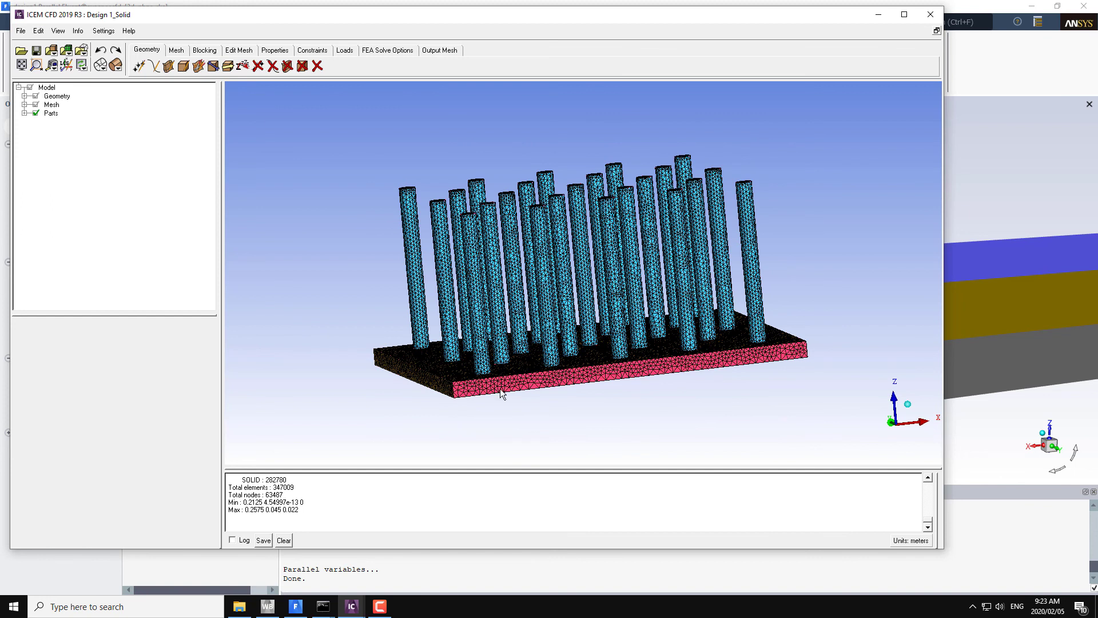
left_click_drag(446, 276, 446, 293)
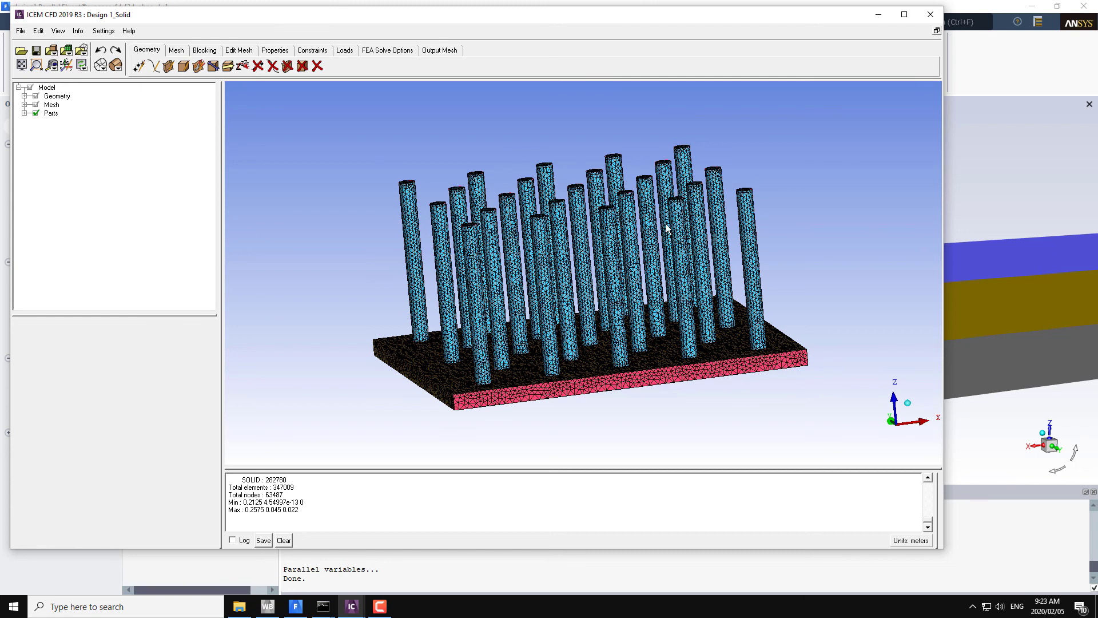
left_click_drag(415, 336, 285, 613)
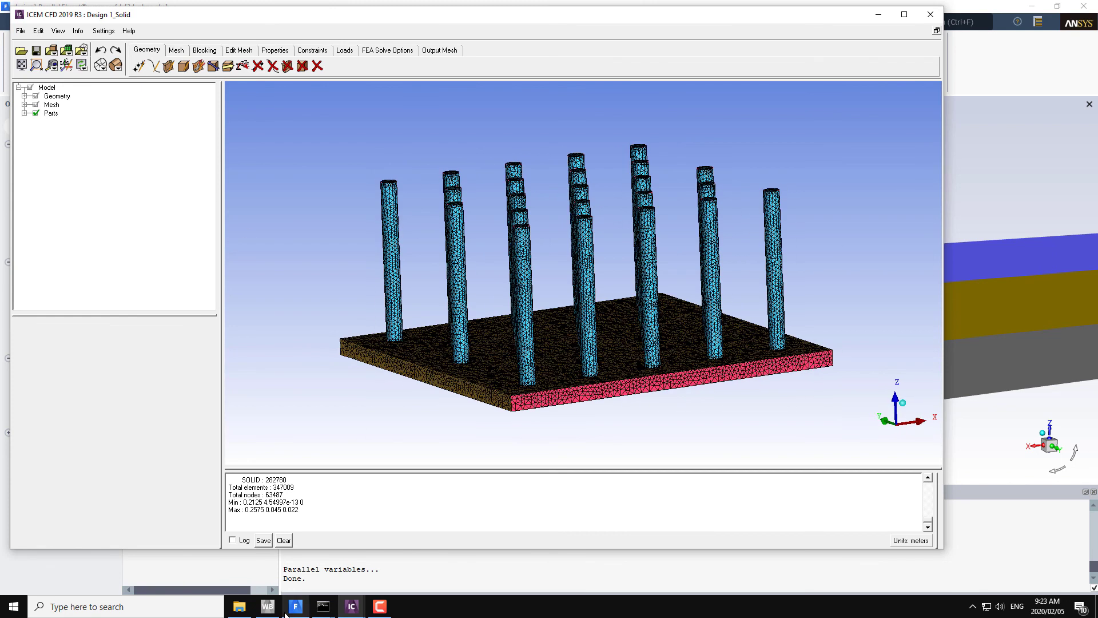
mouse_move(352, 606)
left_click(531, 553)
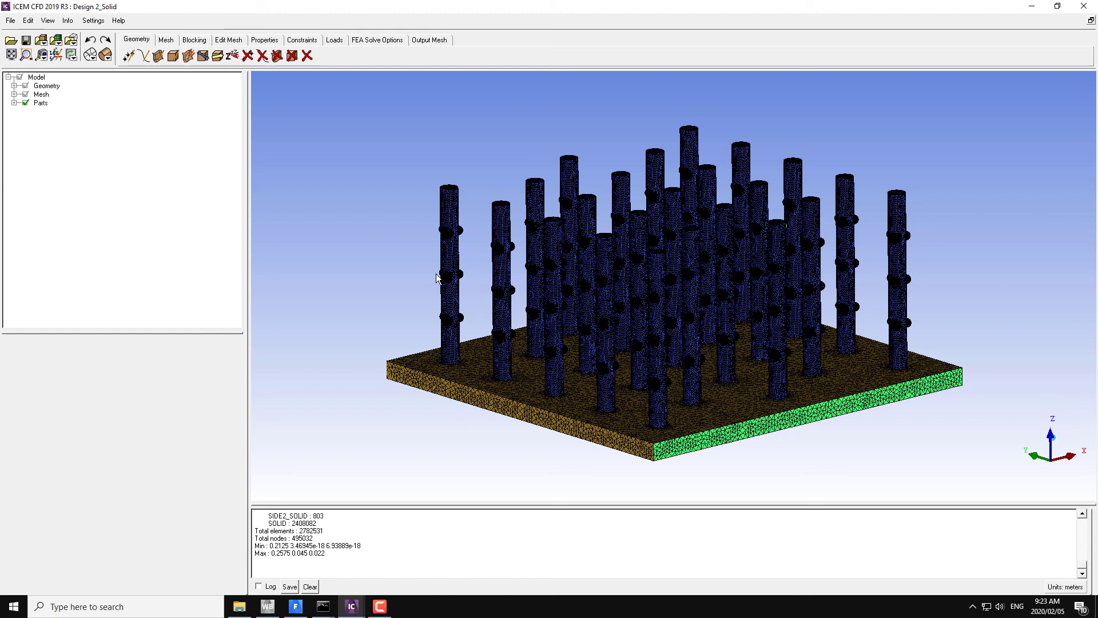
left_click_drag(437, 278, 394, 492)
scroll(429, 299, "up", 5)
Step: Back in Fluent, close the Contours dialog and bring up the Domain tab's zone tools
left_click(295, 606)
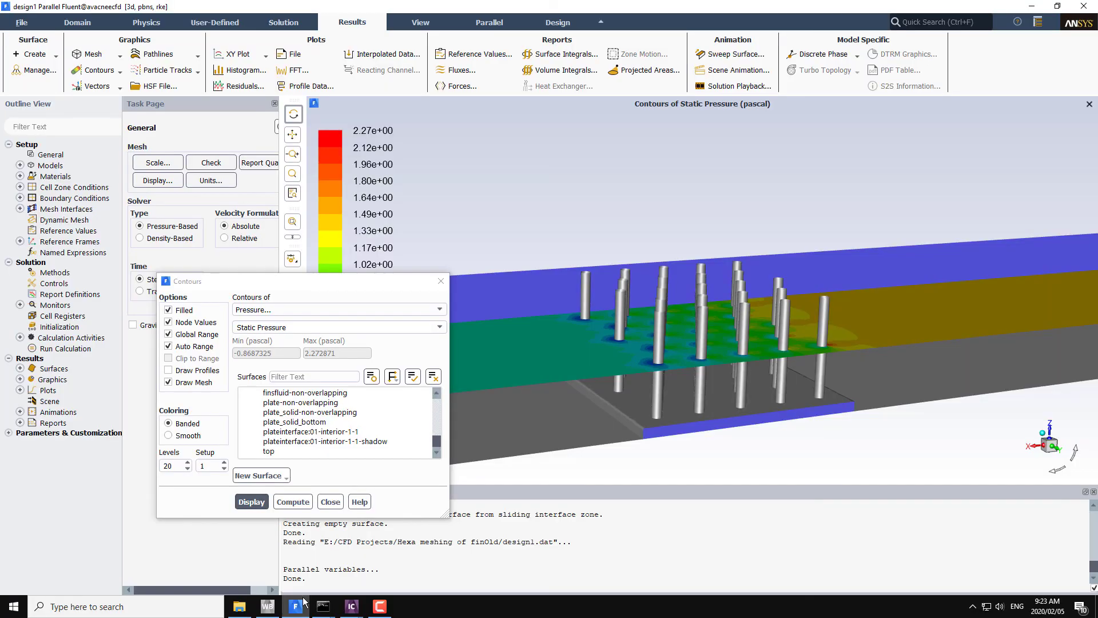
left_click(441, 281)
left_click_drag(494, 297, 601, 325)
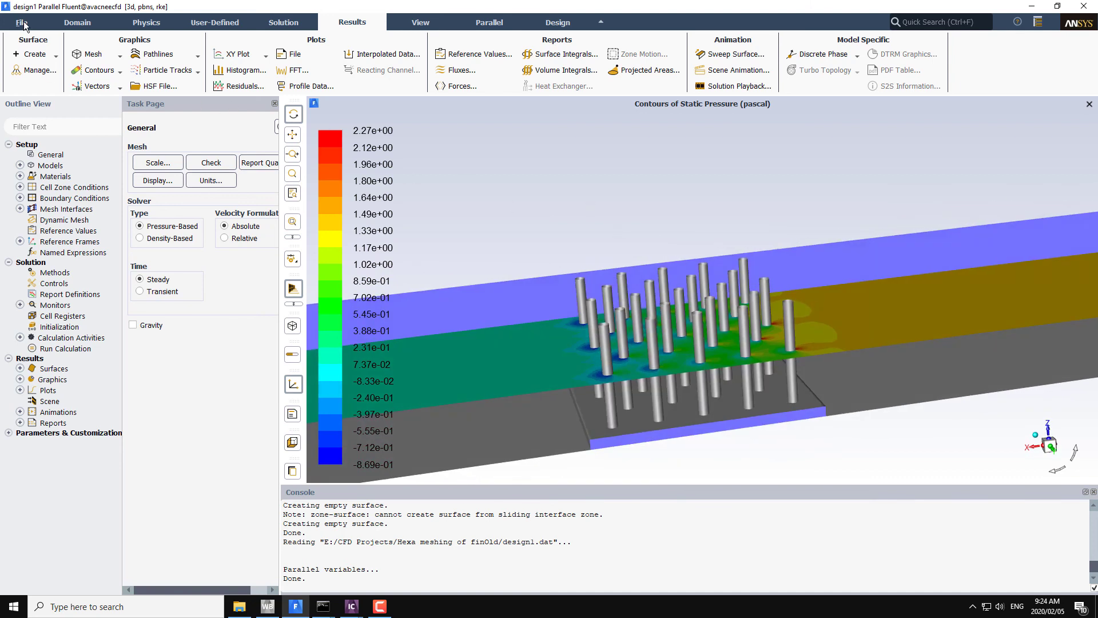
left_click(86, 24)
mouse_move(643, 285)
left_mouse_down()
mouse_move(641, 212)
mouse_move(658, 301)
left_mouse_up()
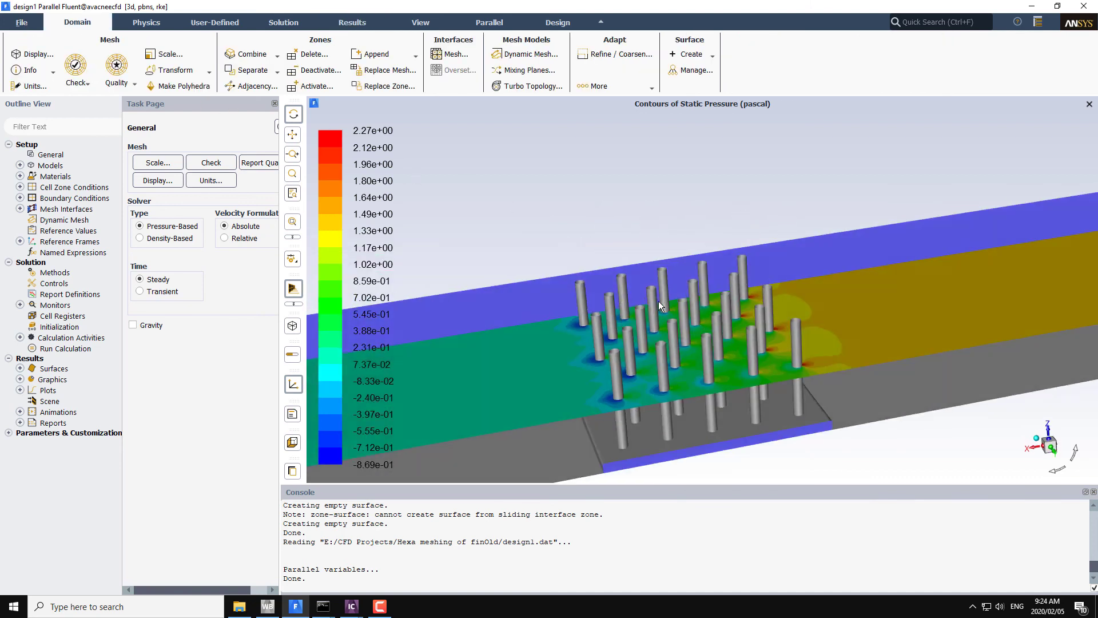
Step: Open Replace Cell Zone and load design2fluid.msh as the replacement mesh
left_click(382, 87)
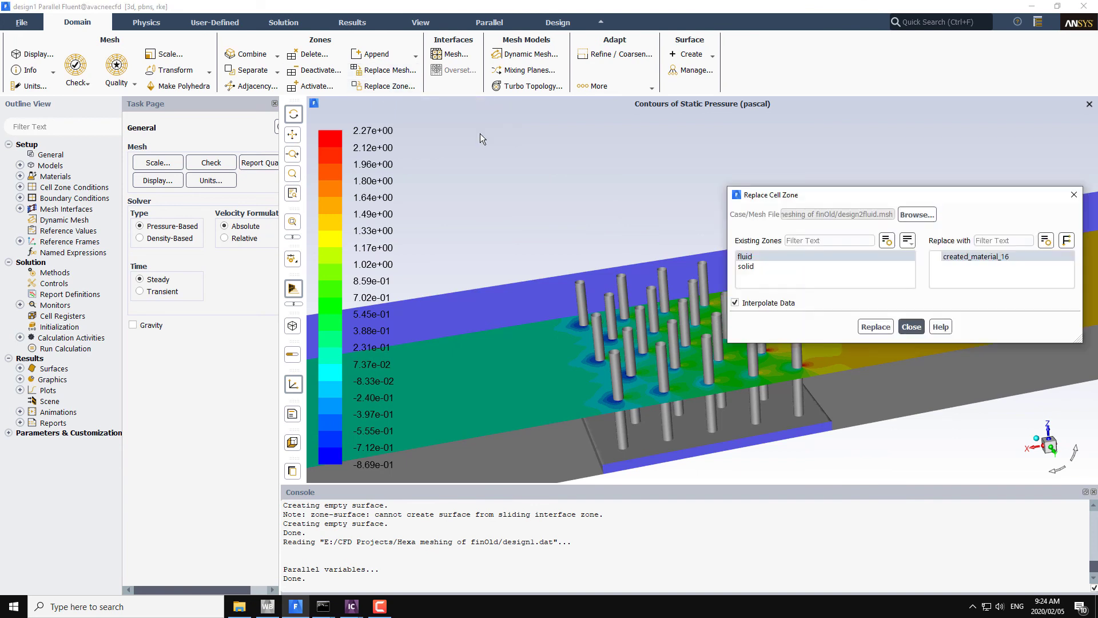
left_click_drag(838, 193, 565, 193)
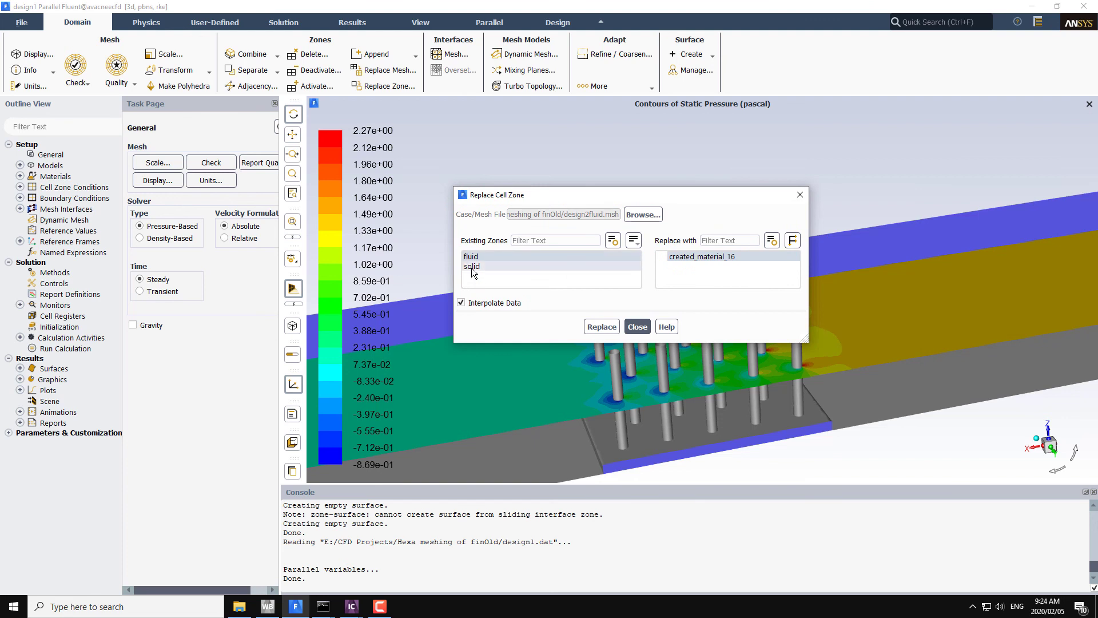
left_click(635, 215)
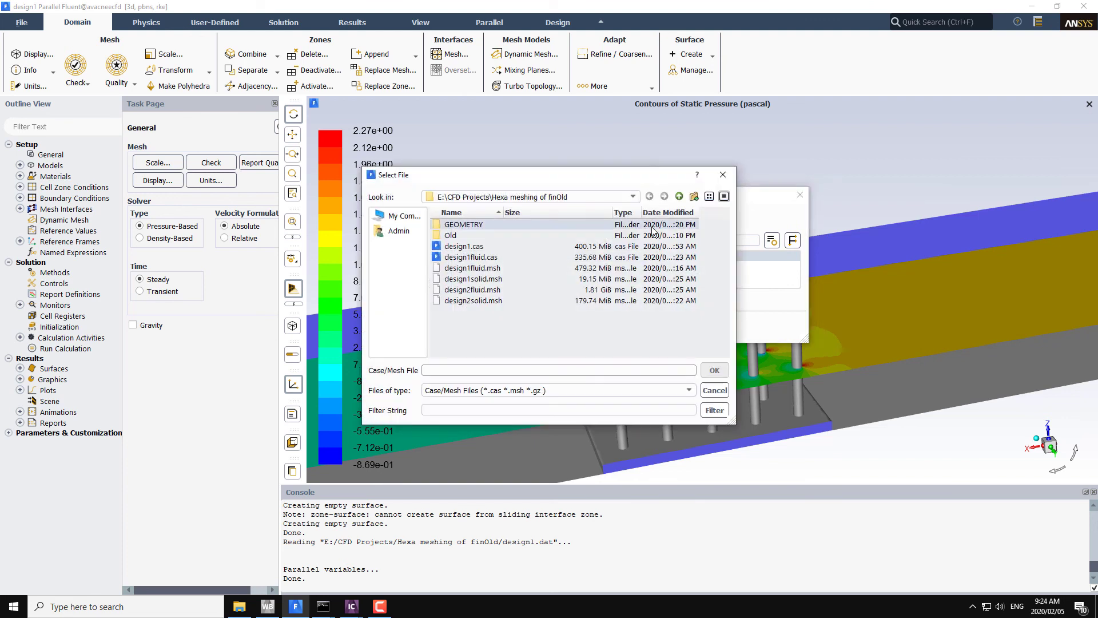
left_click(461, 290)
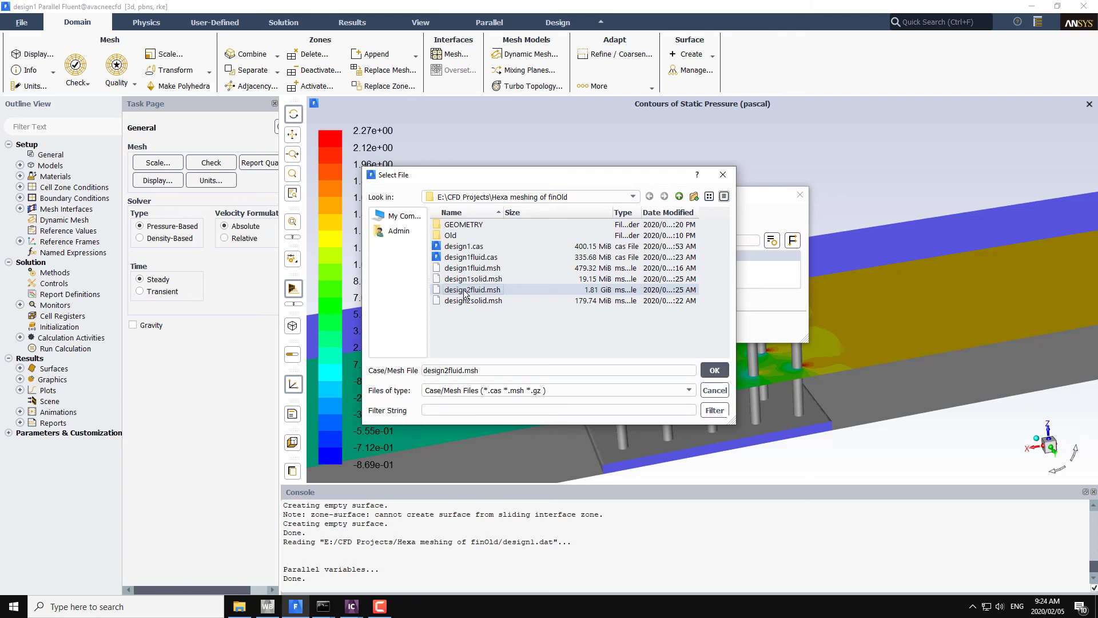
left_click(706, 370)
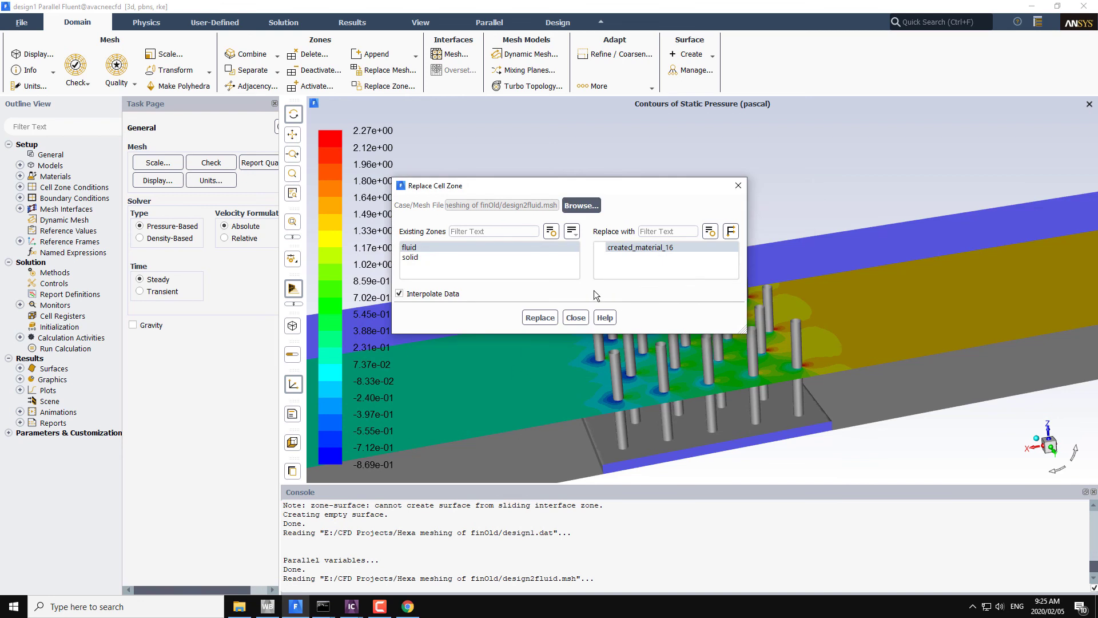
Step: Pair the existing fluid zone with created_material_16 and start the replacement
left_click(632, 248)
left_click(418, 248)
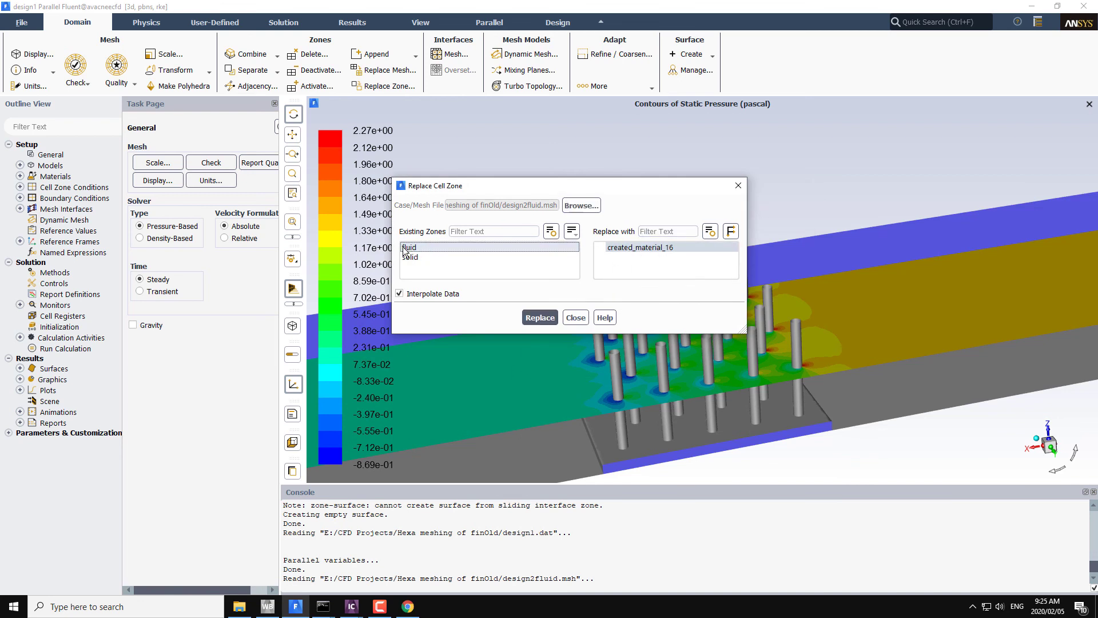
left_click(452, 252)
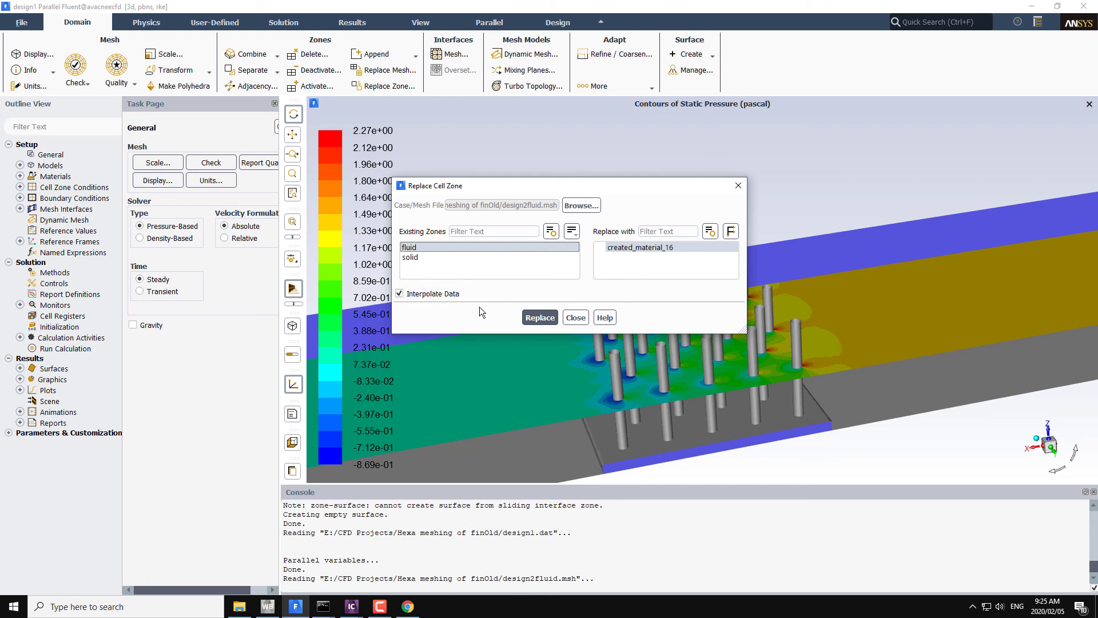
left_click(537, 317)
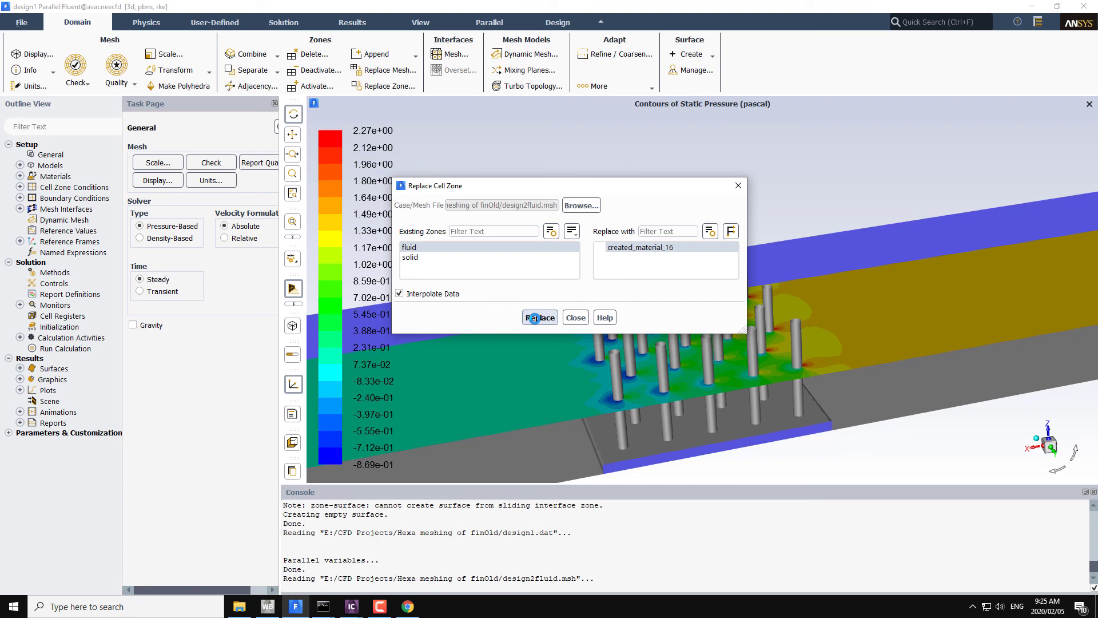
Step: Run the fluid-to-created_material_16 replacement, leaving zones created_material_16 and solid
left_click(534, 318)
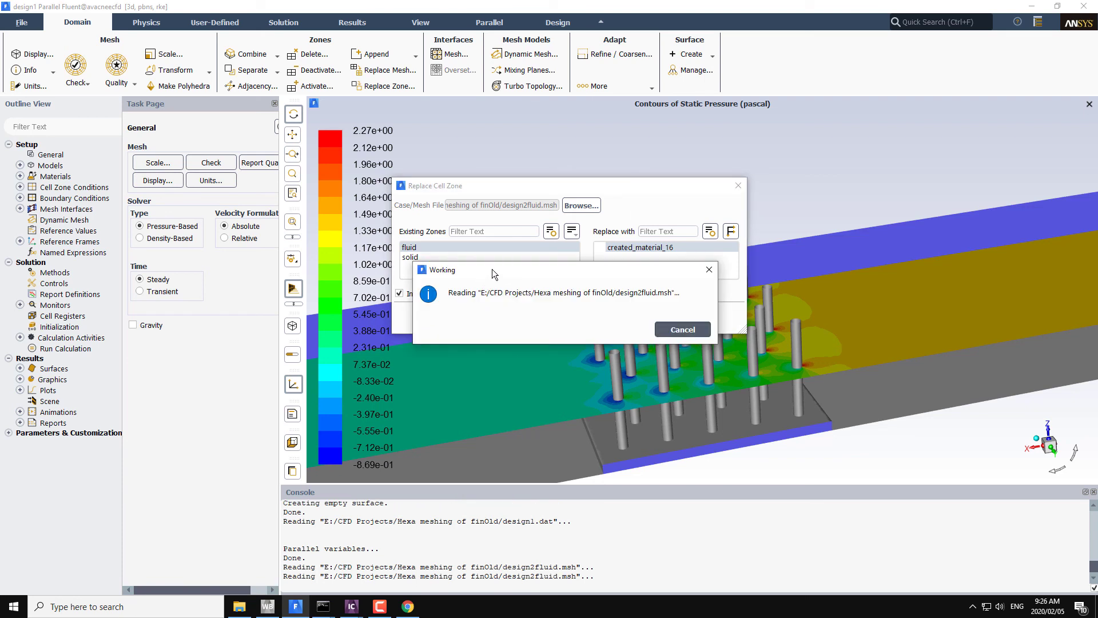
left_click_drag(492, 268, 489, 385)
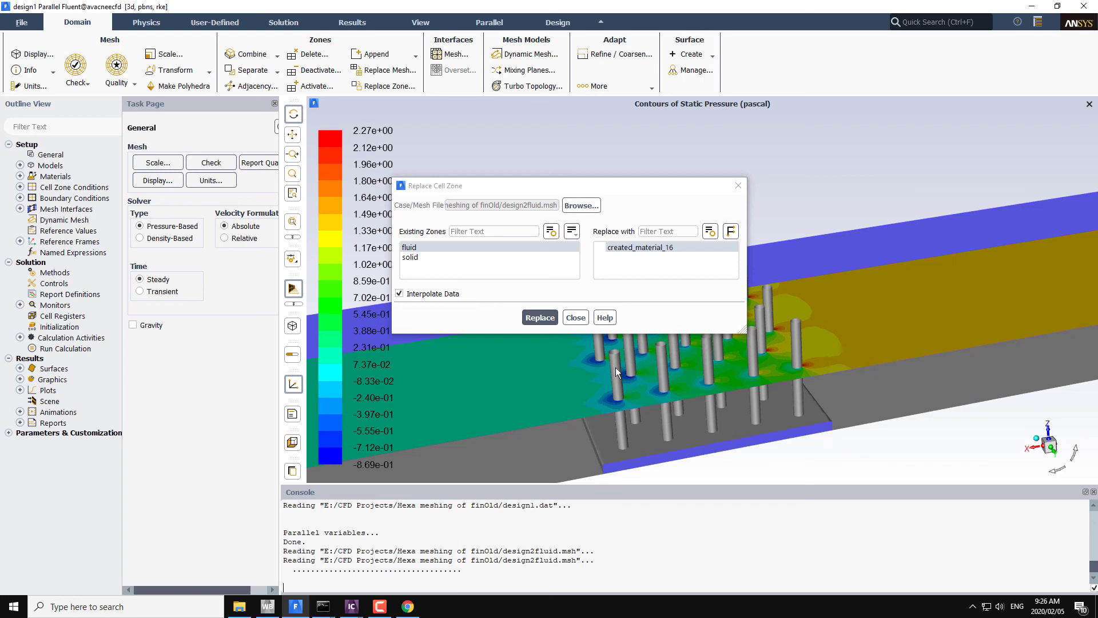
left_click(540, 317)
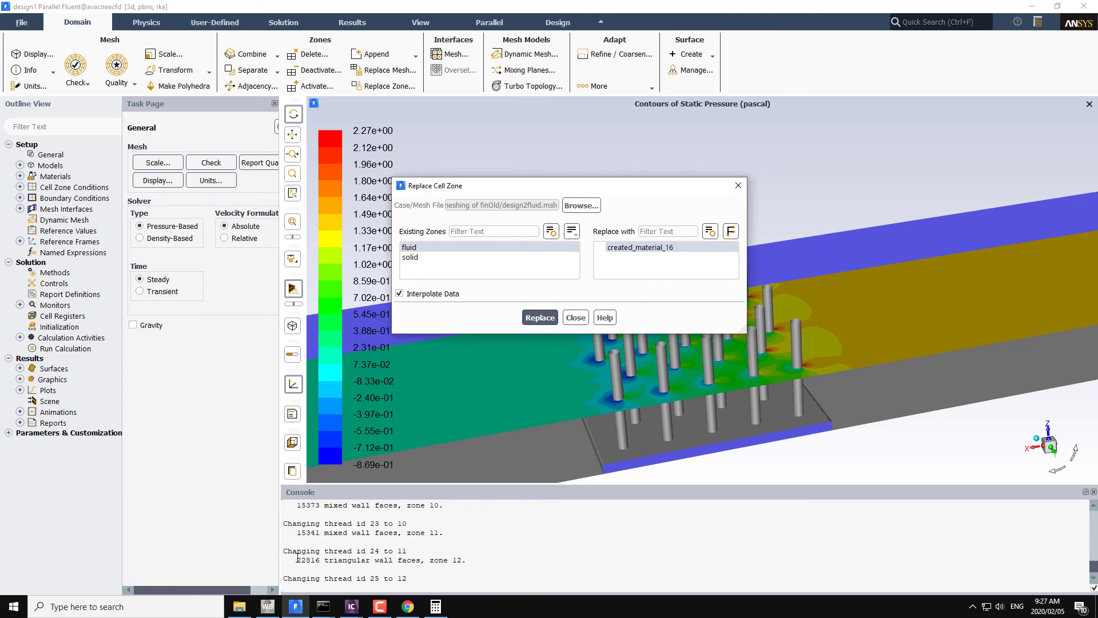
scroll(329, 555, "up", 3)
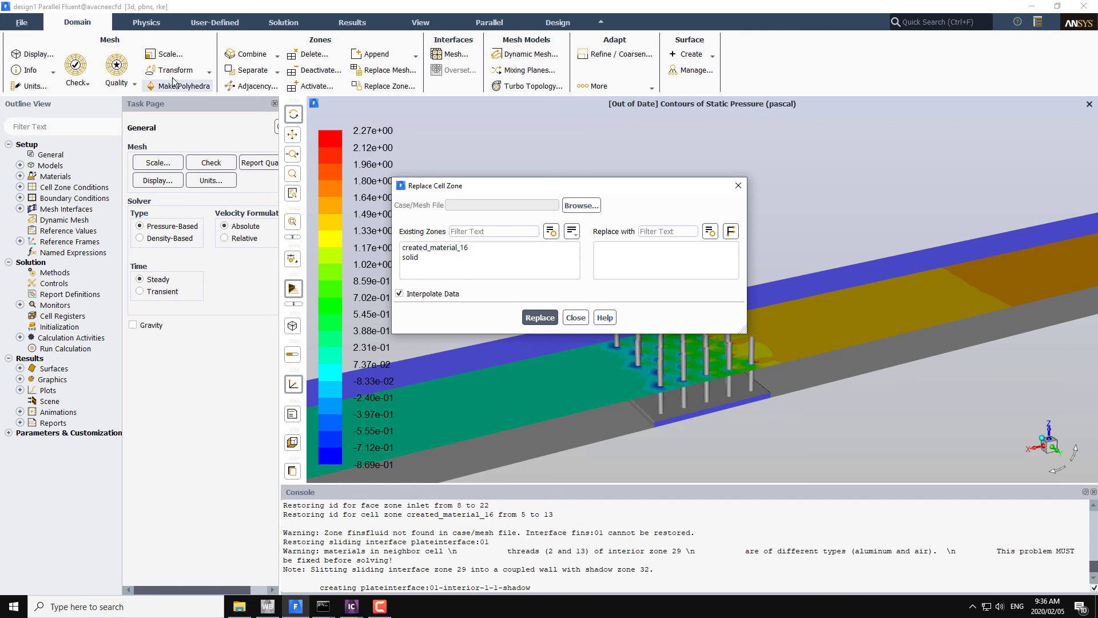
Step: Open Mesh Display and draw the fins and fins_solid surfaces
left_click(34, 54)
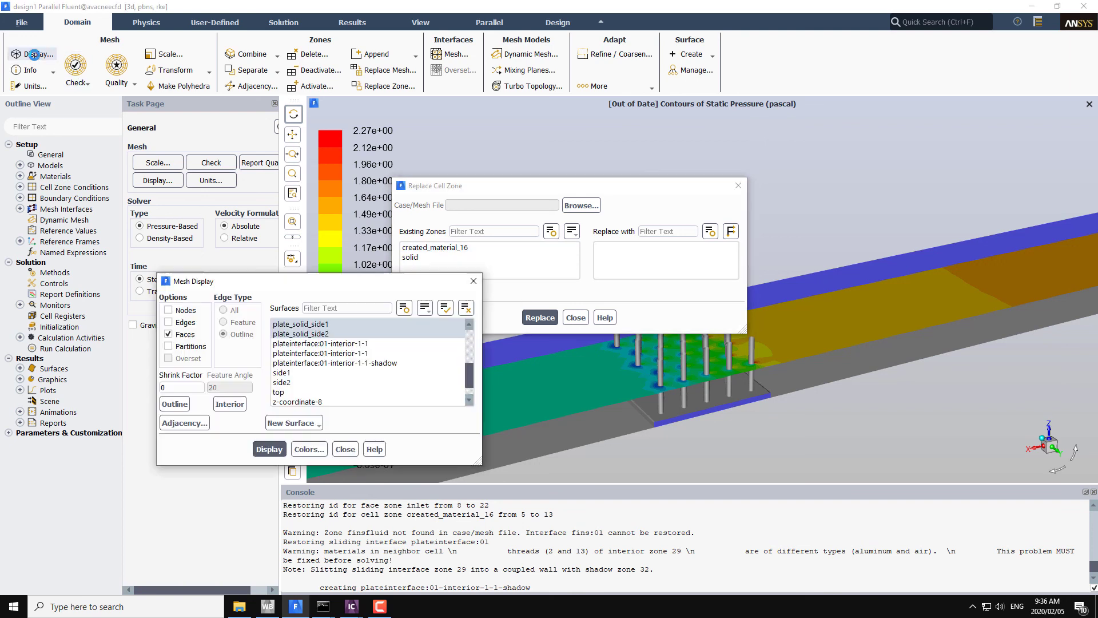
left_click(269, 448)
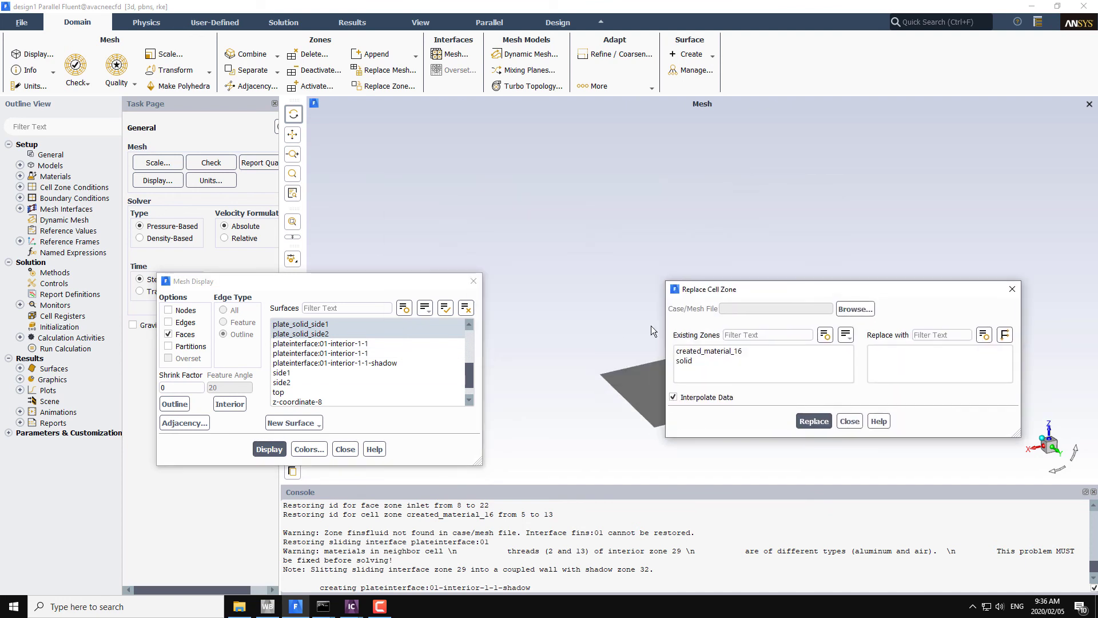
left_click_drag(811, 289, 917, 414)
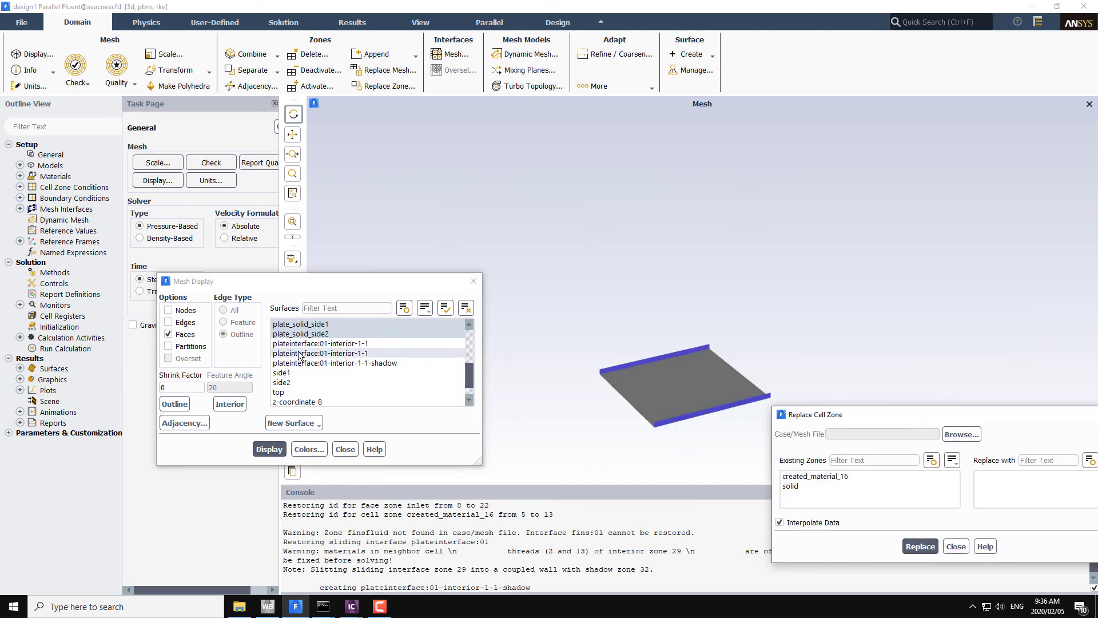
scroll(341, 361, "up", 3)
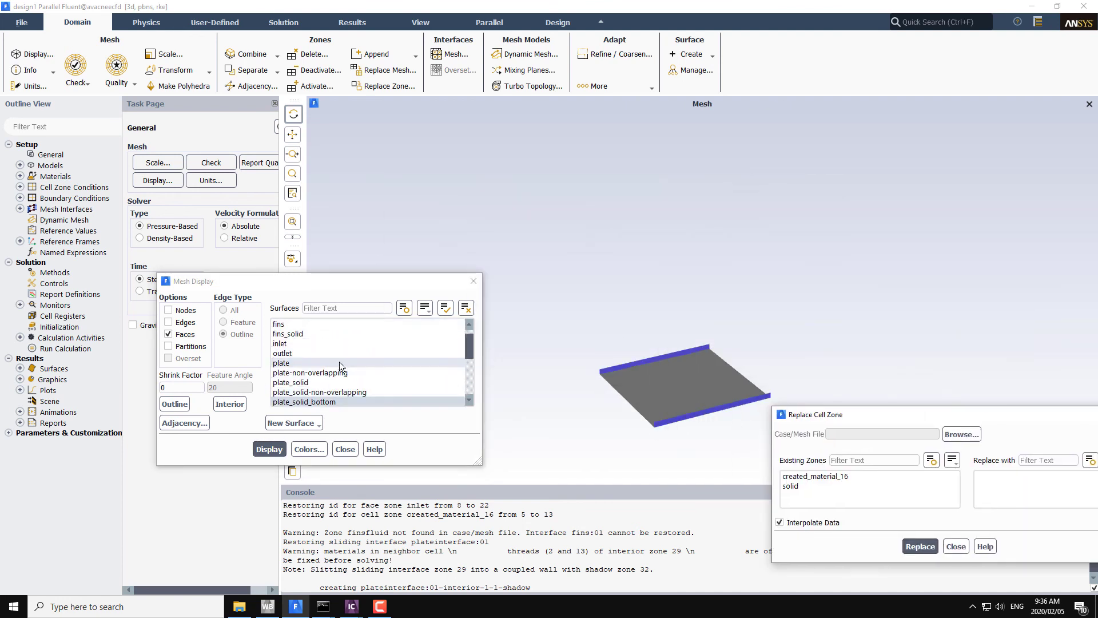
left_click(294, 335)
left_click(286, 324)
left_click(266, 449)
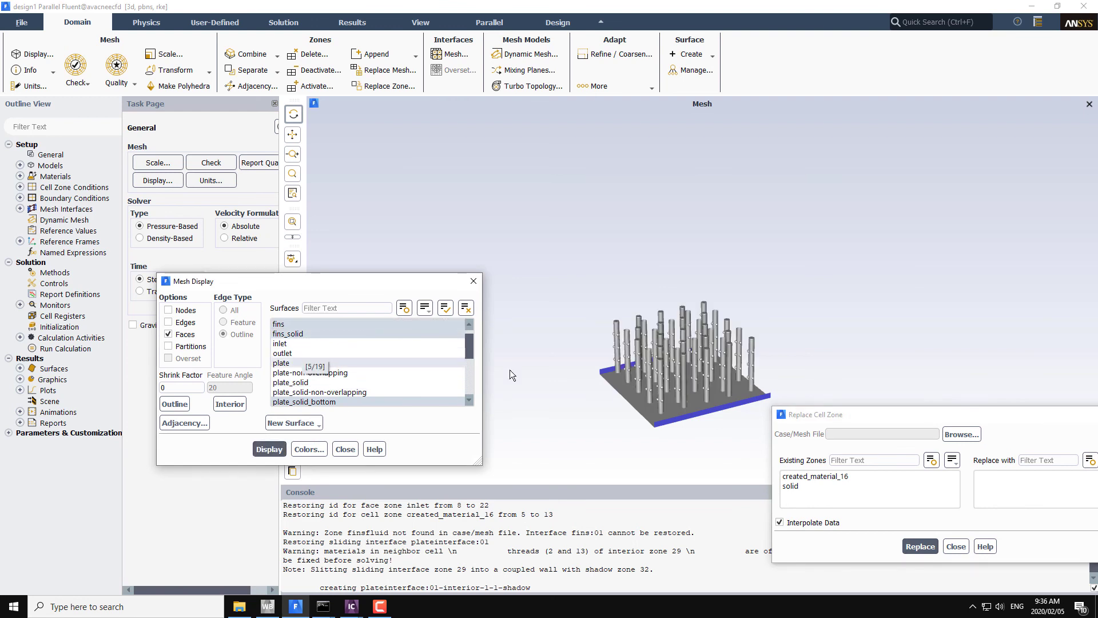
Step: Inspect the fins, then display bottom, fins and fins_solid together and view the plate from above
middle_click_drag(582, 268, 775, 415)
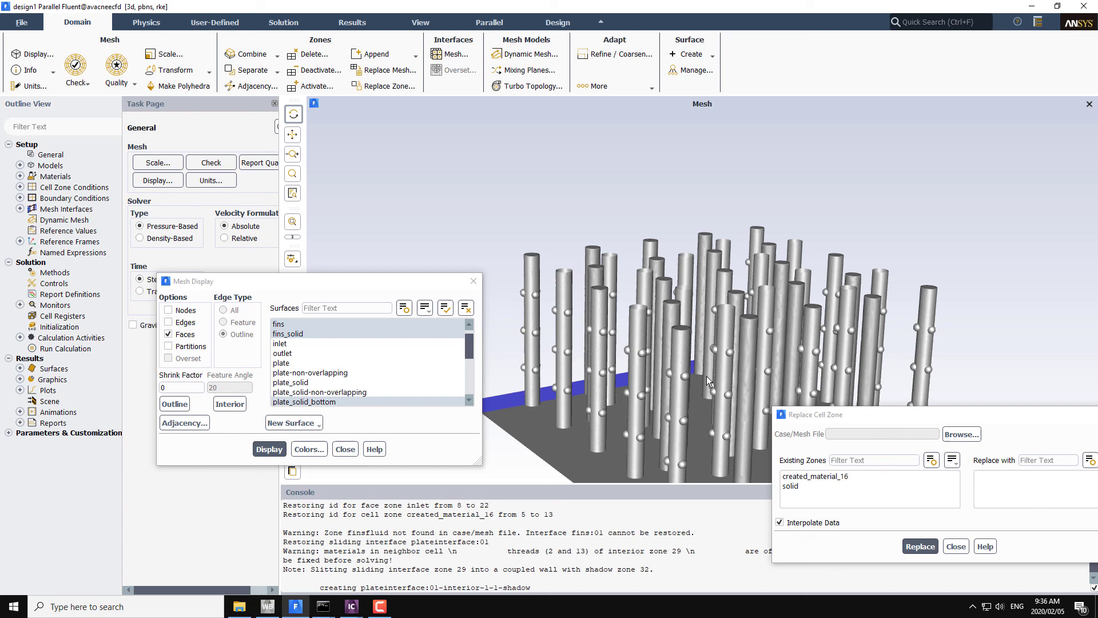
left_click_drag(706, 375, 730, 252)
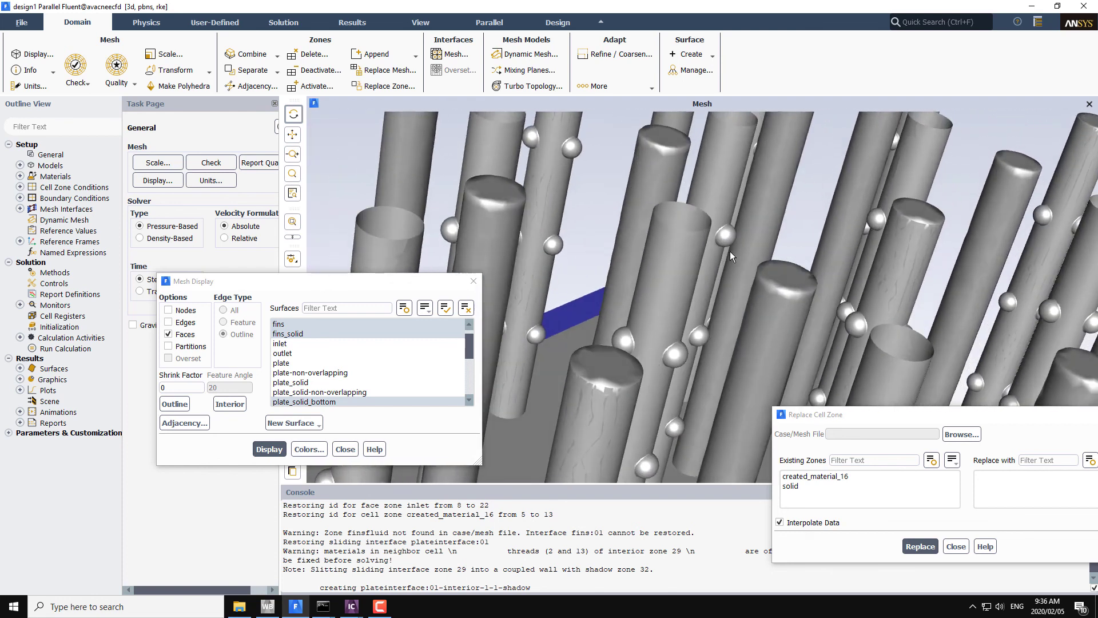
scroll(606, 210, "down", 5)
left_click_drag(606, 210, 468, 280)
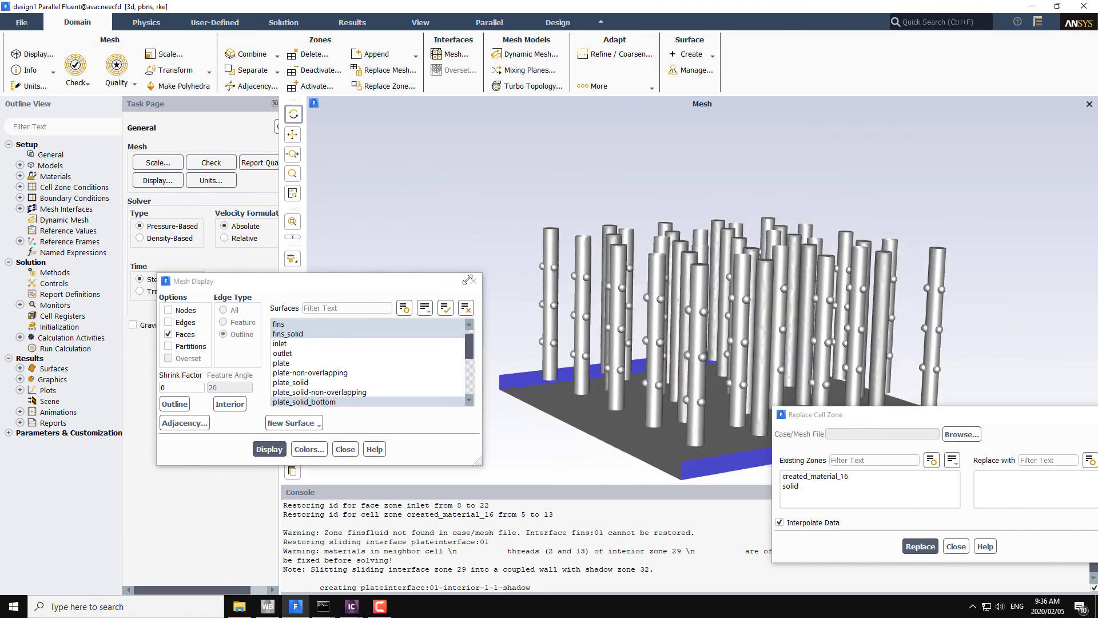
scroll(330, 382, "down", 3)
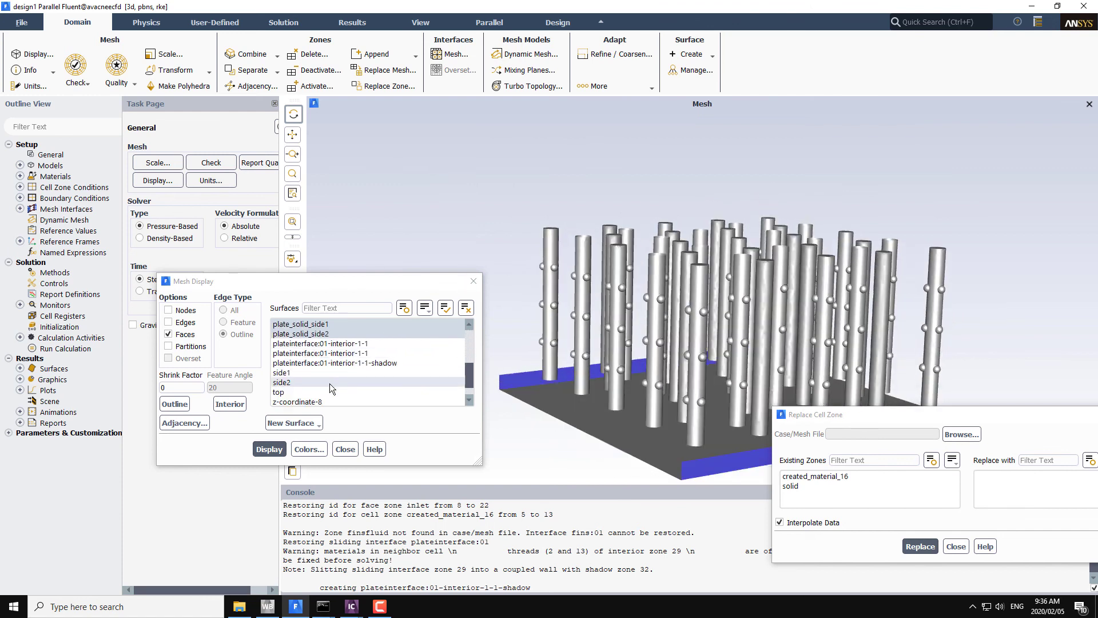
scroll(338, 384, "down", 1)
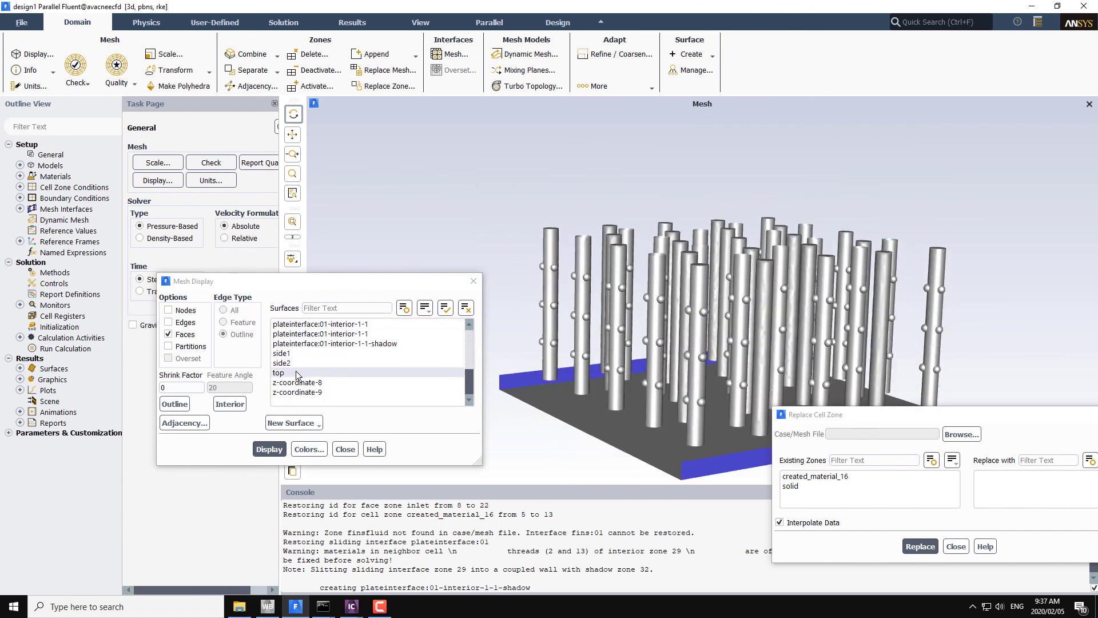
scroll(320, 366, "up", 4)
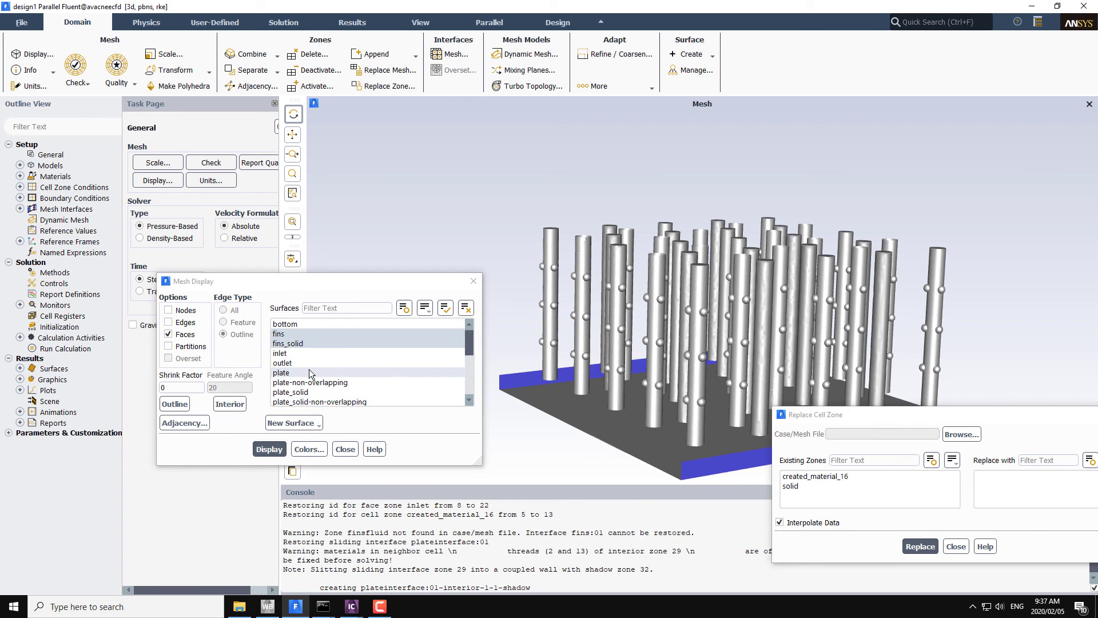
left_click(346, 343)
left_click(270, 449)
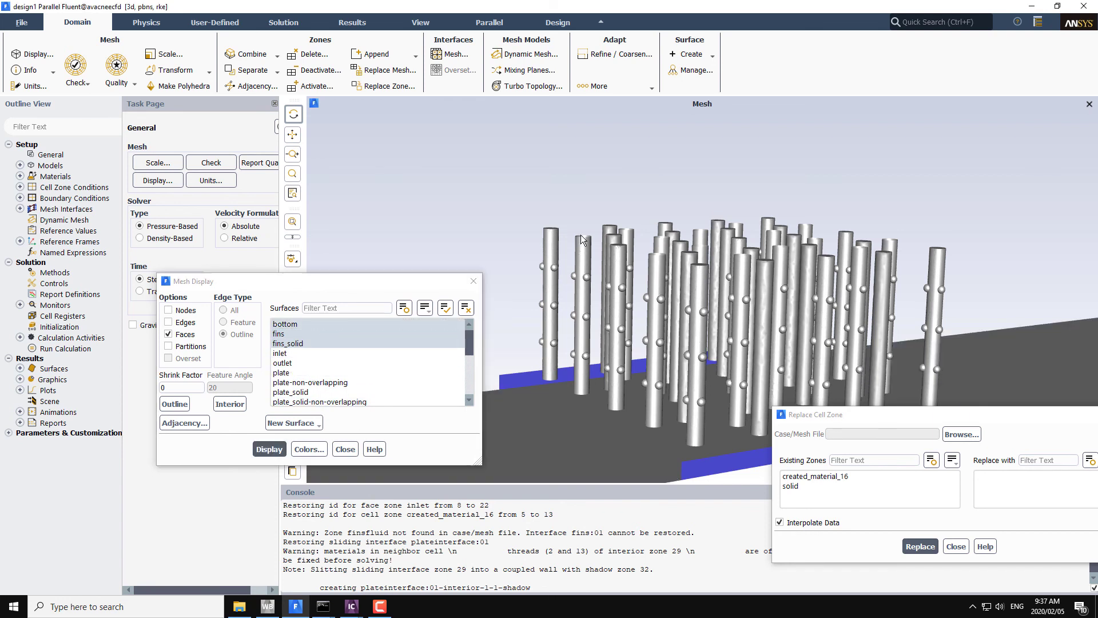
left_click_drag(602, 307, 613, 345)
left_click_drag(832, 414, 393, 142)
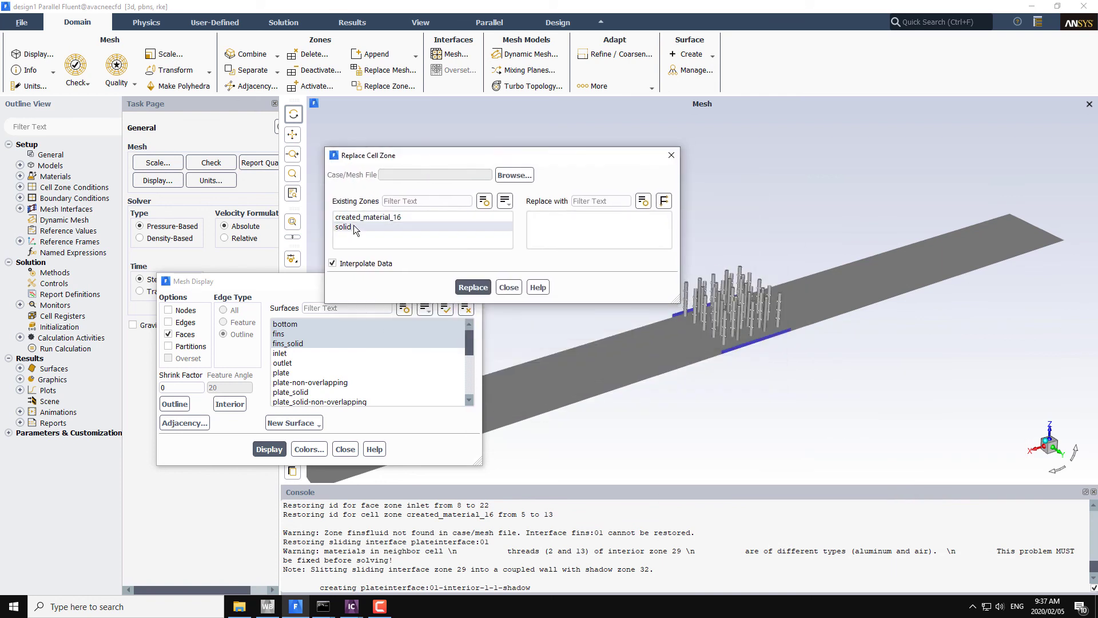
Step: Load design2solid.msh and select 'solid' as both the existing and replacement zone
left_click_drag(725, 246, 728, 313)
middle_click_drag(713, 289, 779, 372)
left_click_drag(709, 307, 762, 311)
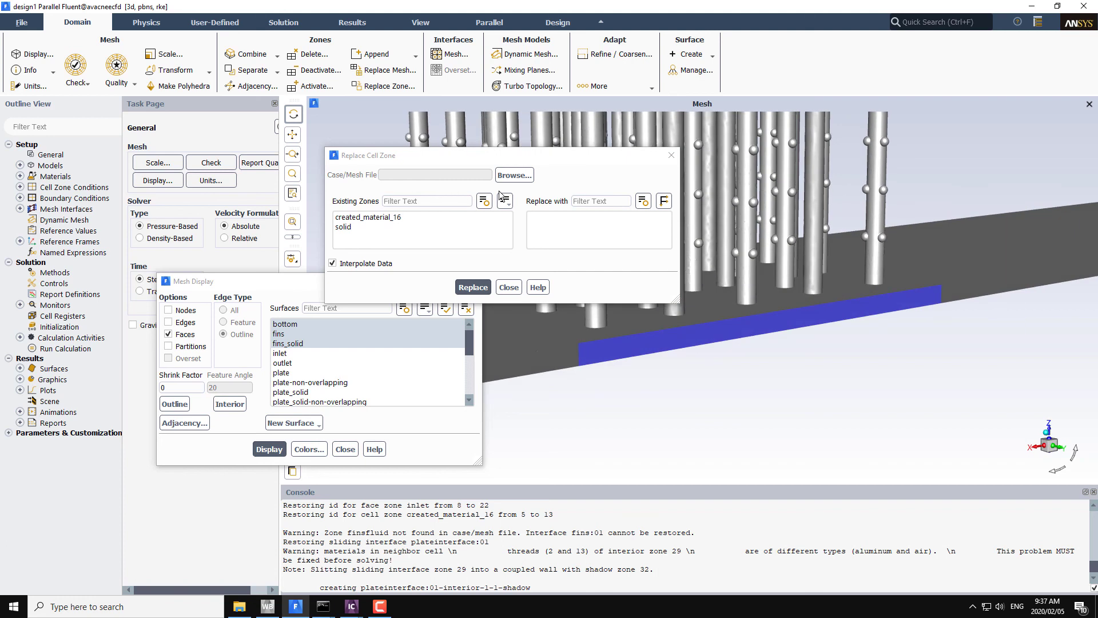
left_click(511, 176)
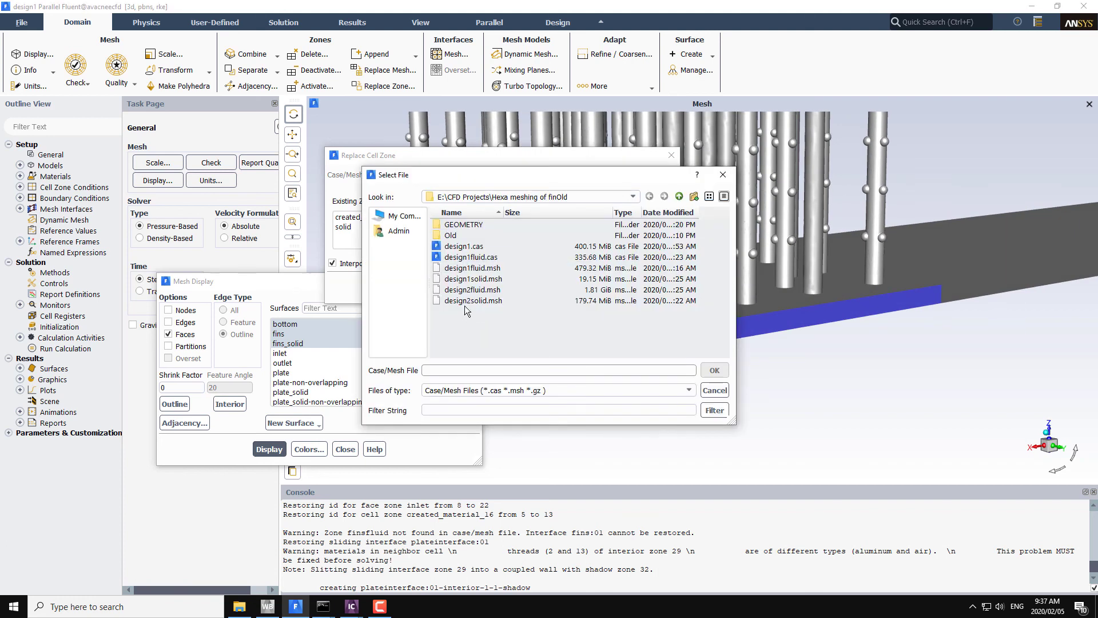
left_click(482, 302)
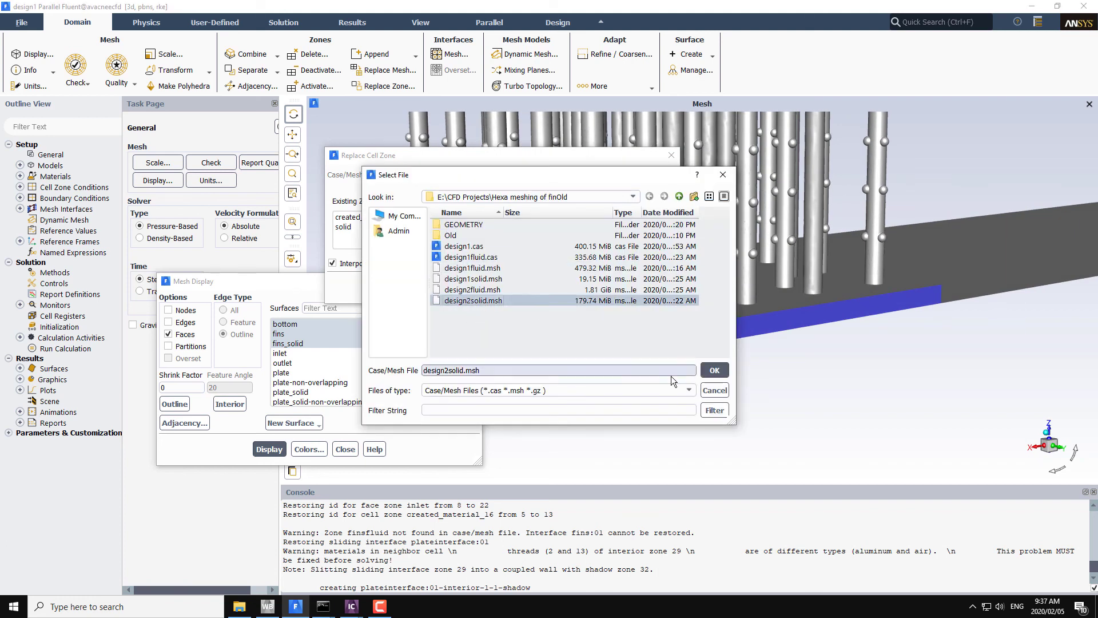
left_click(712, 369)
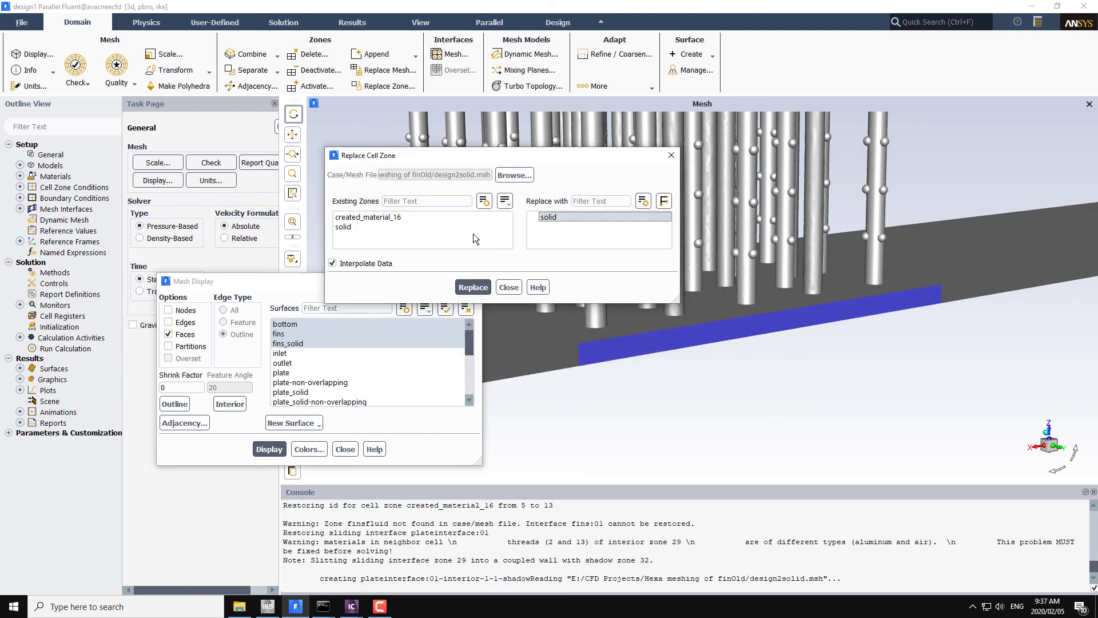
left_click(344, 227)
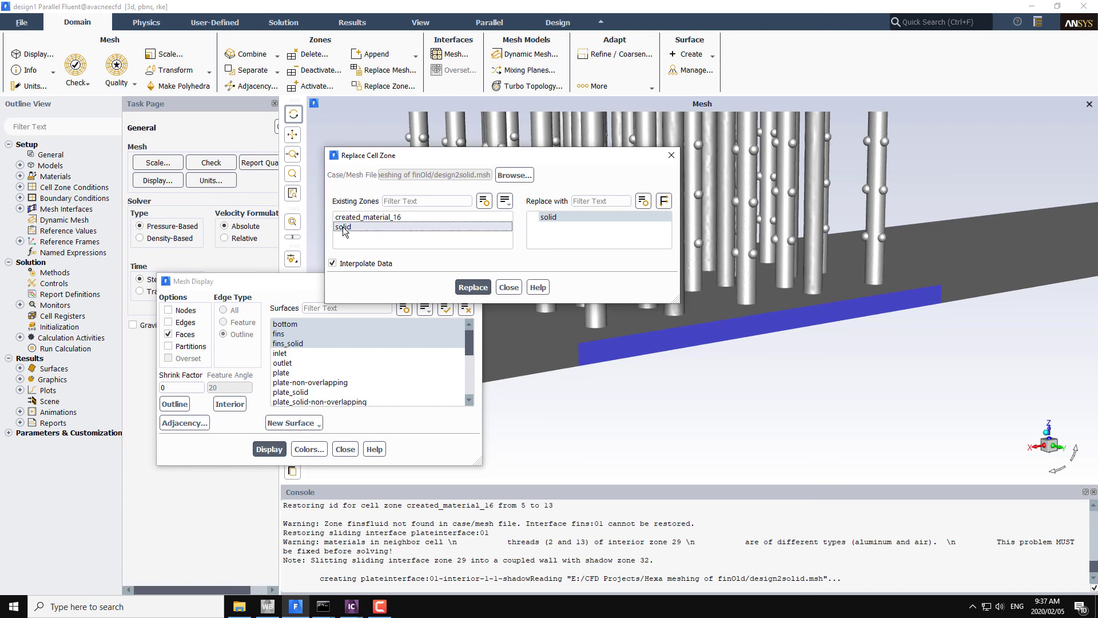
left_click(550, 221)
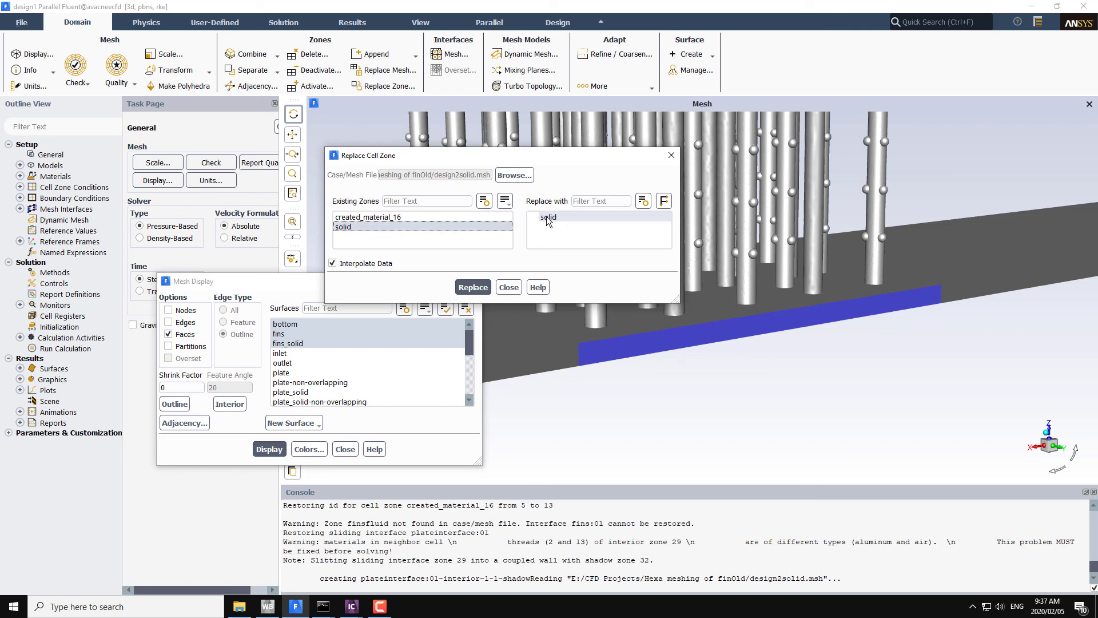
Step: Replace the solid cell zone with the solid zone from design2solid.msh
left_click(472, 287)
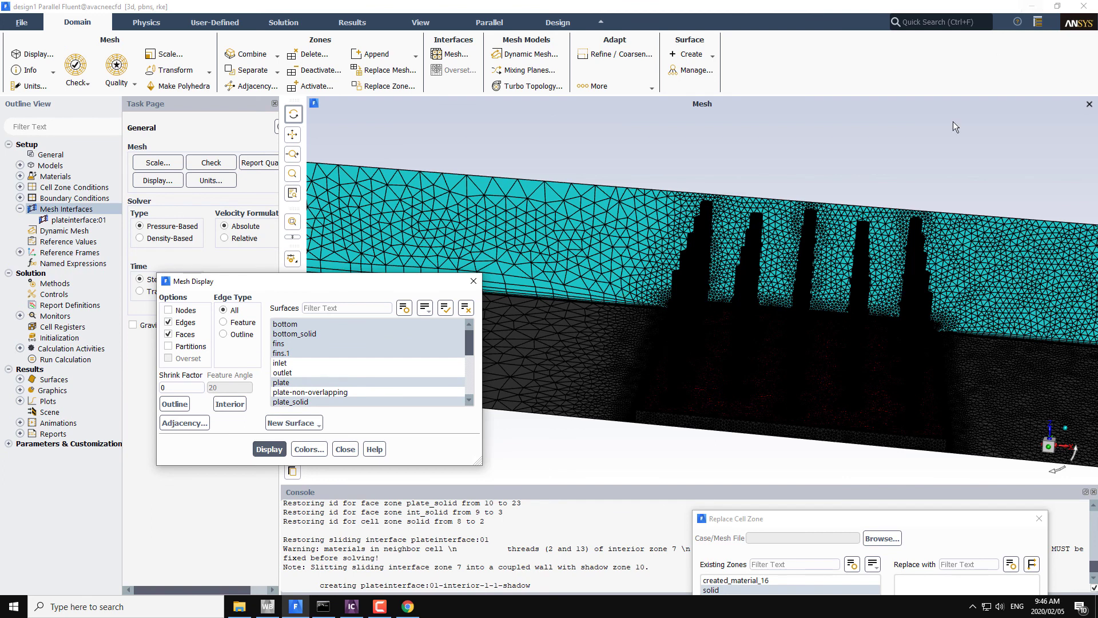
Step: Turn off Faces in Mesh Display and redraw the heat-sink mesh as edges only
left_click_drag(763, 167, 677, 187)
scroll(771, 324, "up", 5)
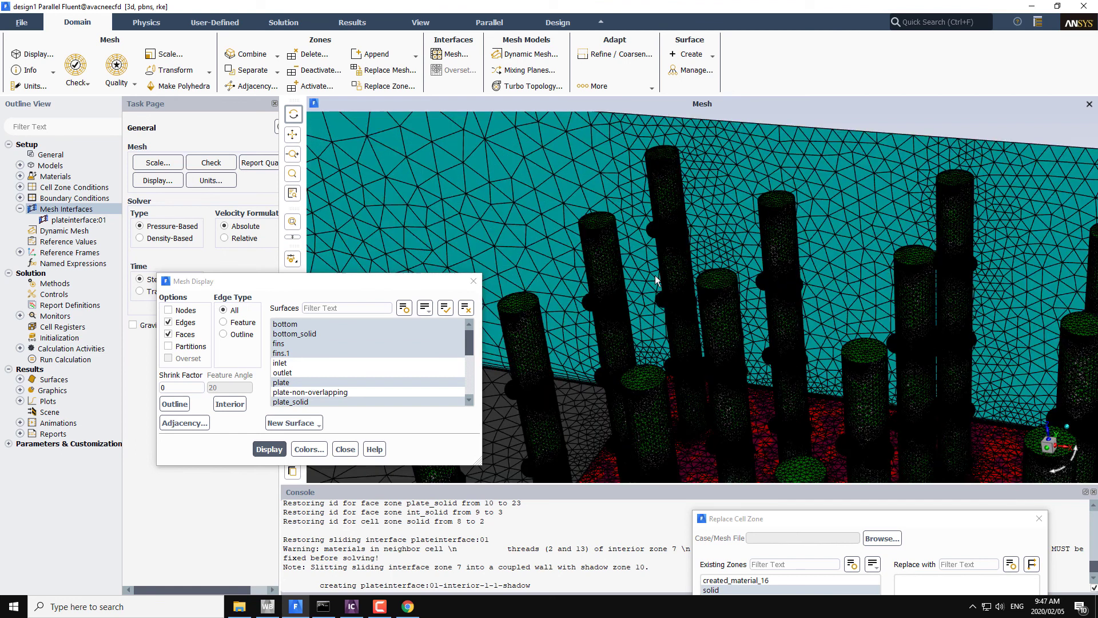
left_click(168, 334)
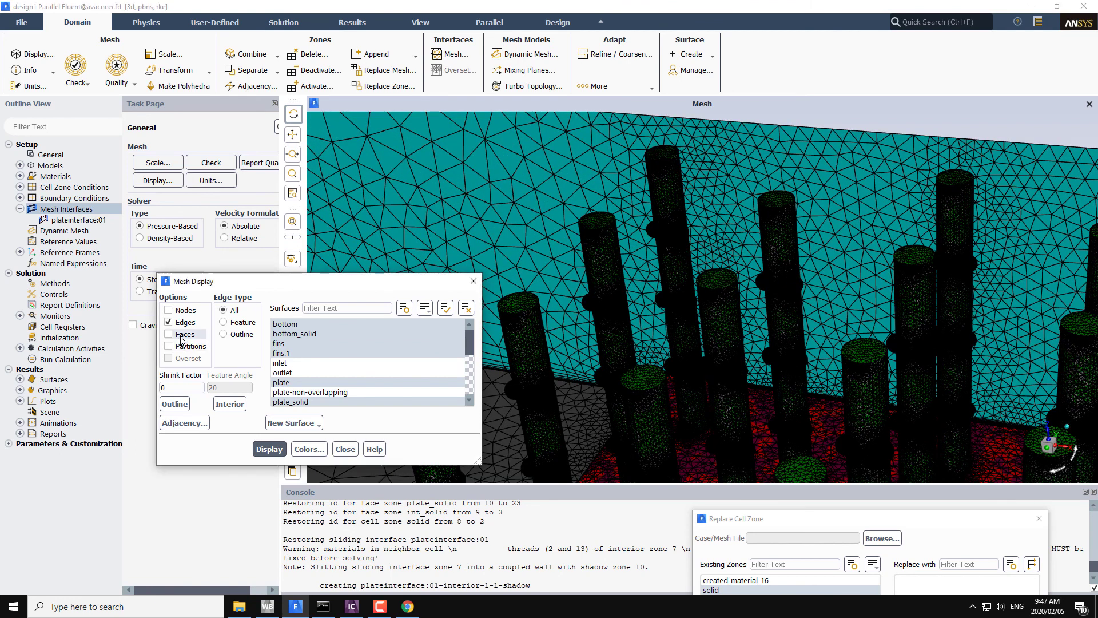
left_click(257, 449)
left_click_drag(681, 297, 850, 240)
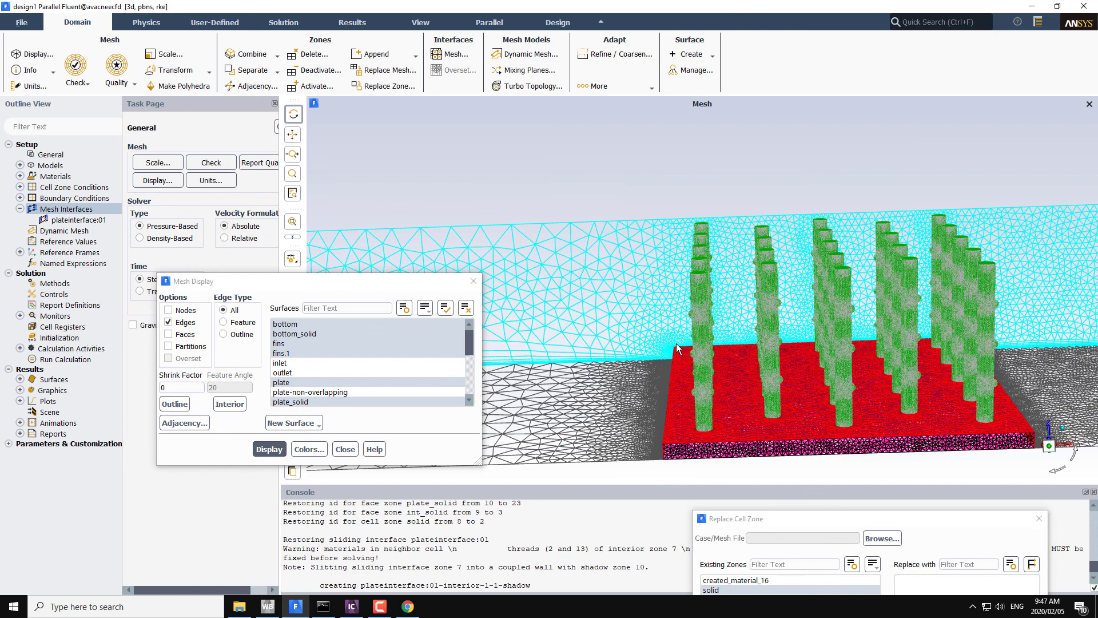